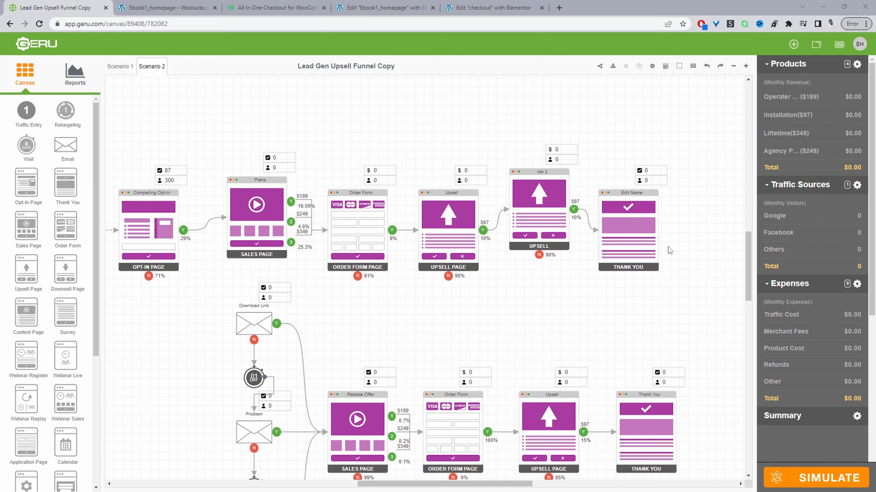
Step: Switch to the Ebook1_homepage preview and look through the landing page from the book introduction to the author's bio
click(152, 8)
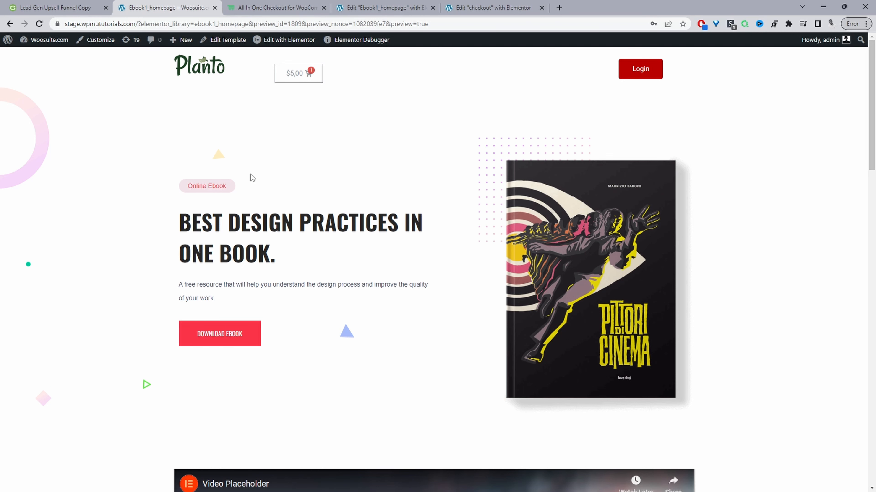
scroll(251, 174, down, 3)
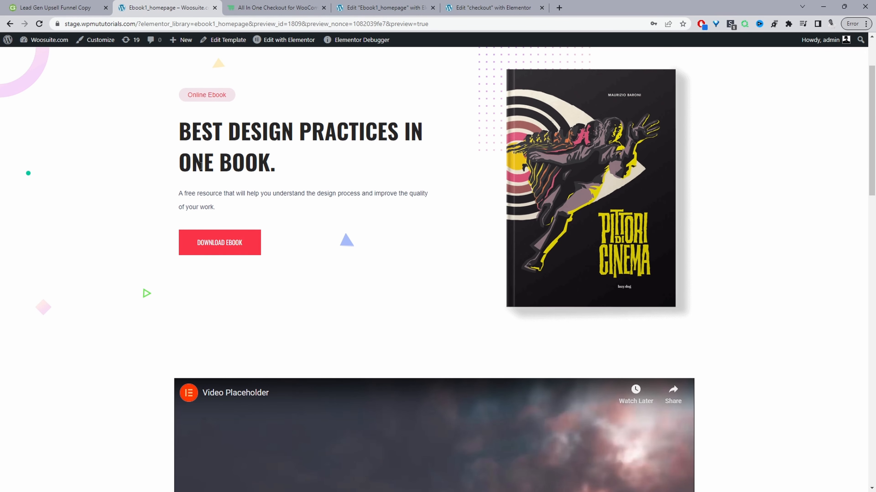
click(198, 241)
scroll(412, 285, down, 5)
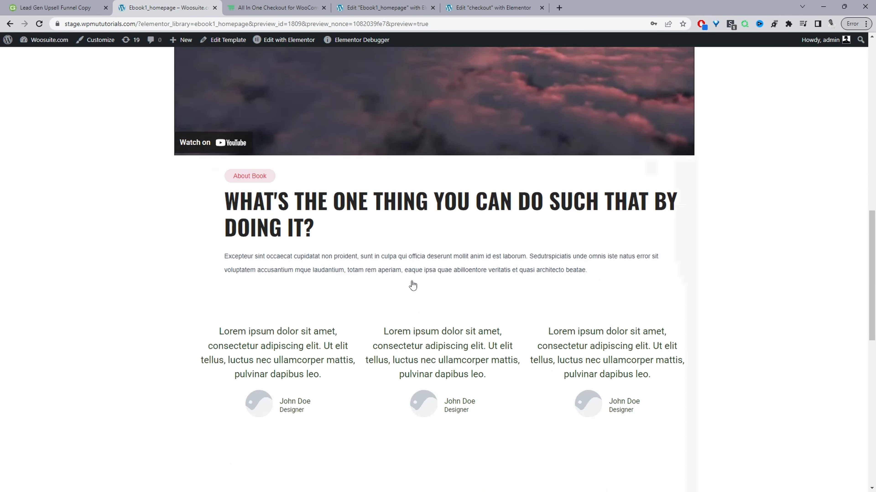
scroll(353, 310, down, 7)
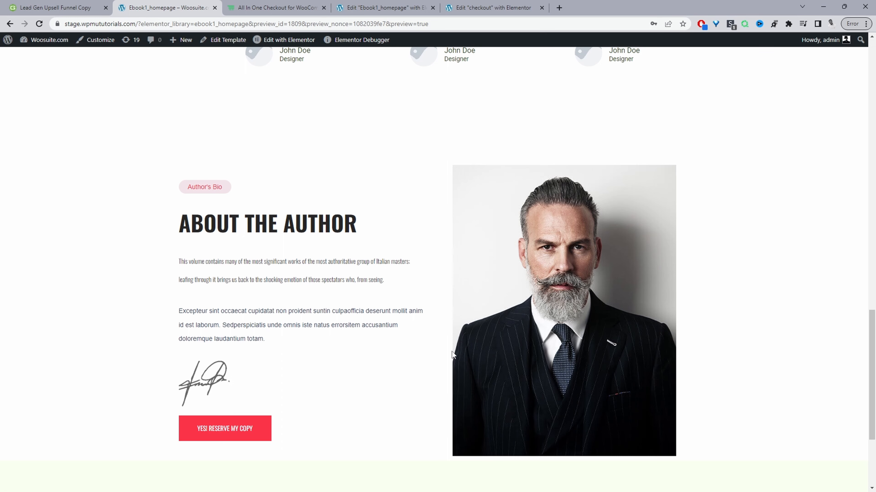
scroll(449, 356, down, 4)
scroll(439, 365, up, 15)
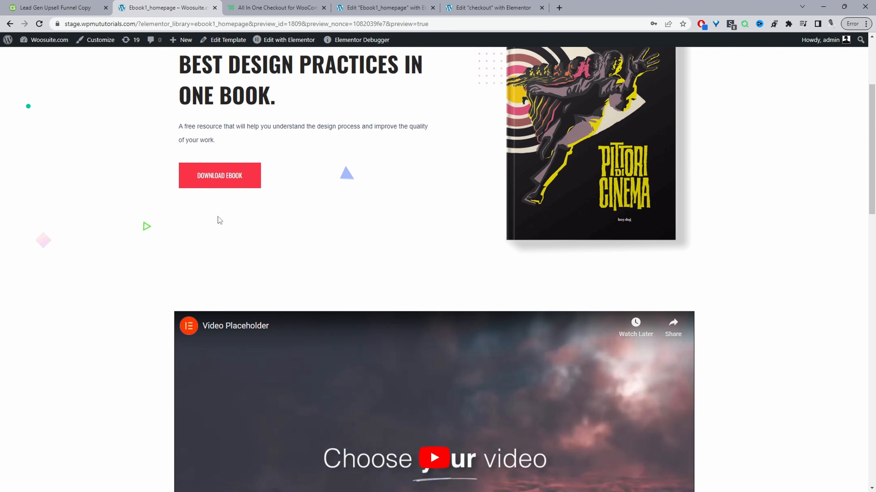
Step: Open the Download Ebook checkout popup, close it again and look over the rest of the landing page
click(231, 180)
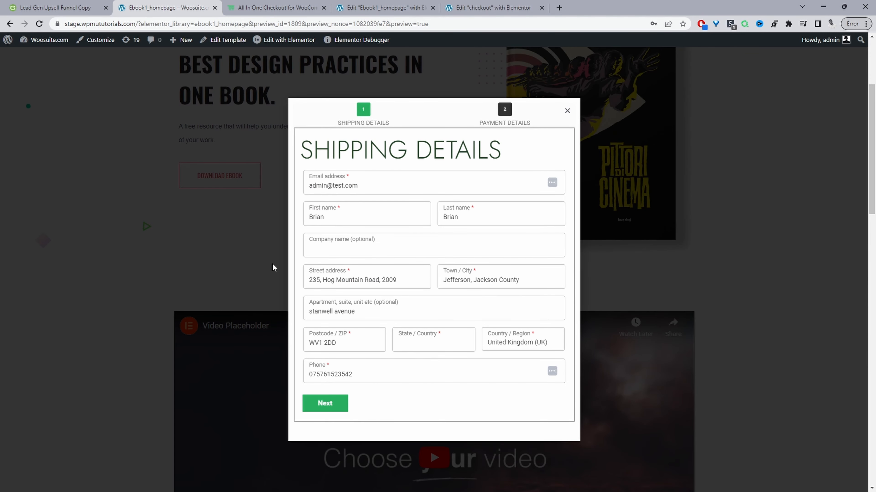
click(210, 260)
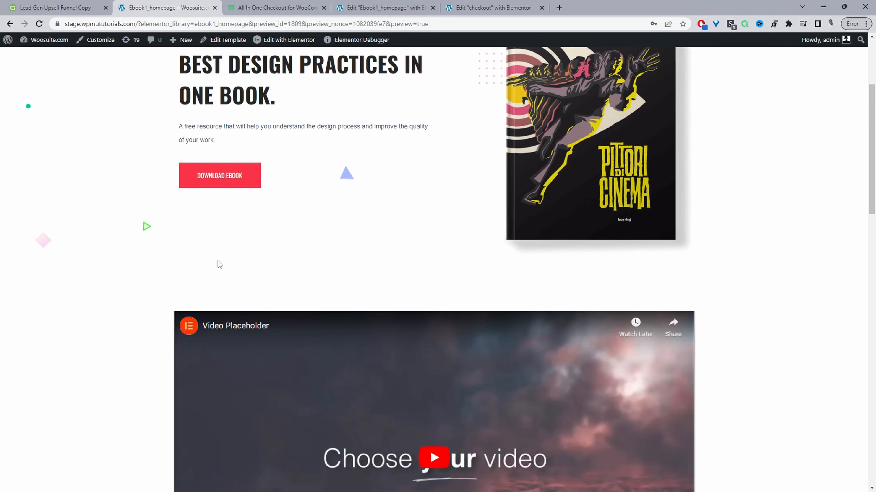
scroll(217, 261, down, 15)
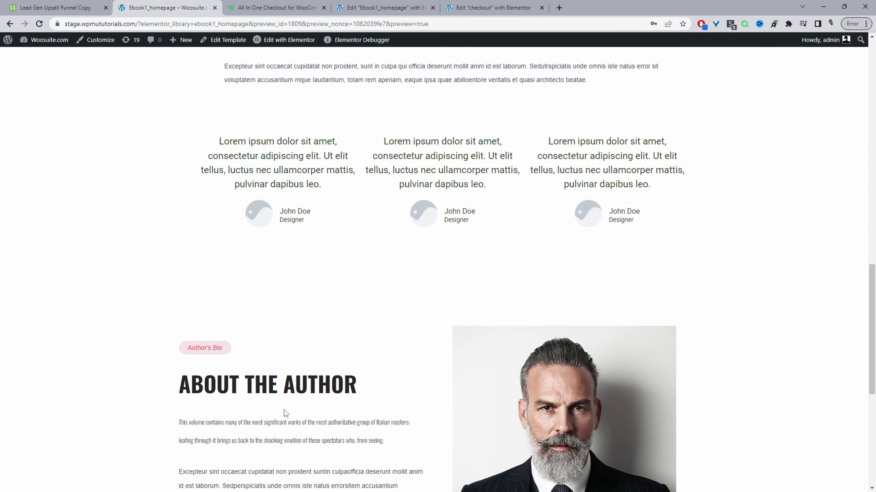
scroll(284, 410, up, 15)
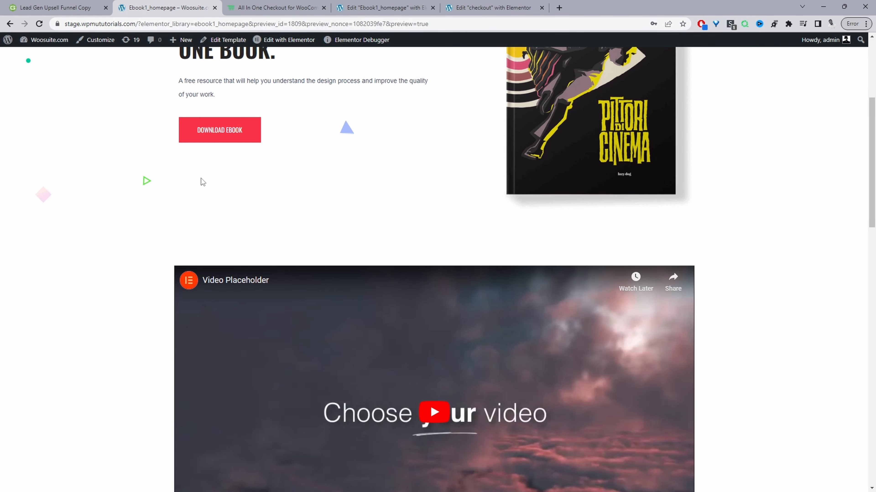
Step: Switch to the WordPress admin and review the Woosuite addons, down to All in One Checkout and All in One Checkout Pro
click(273, 10)
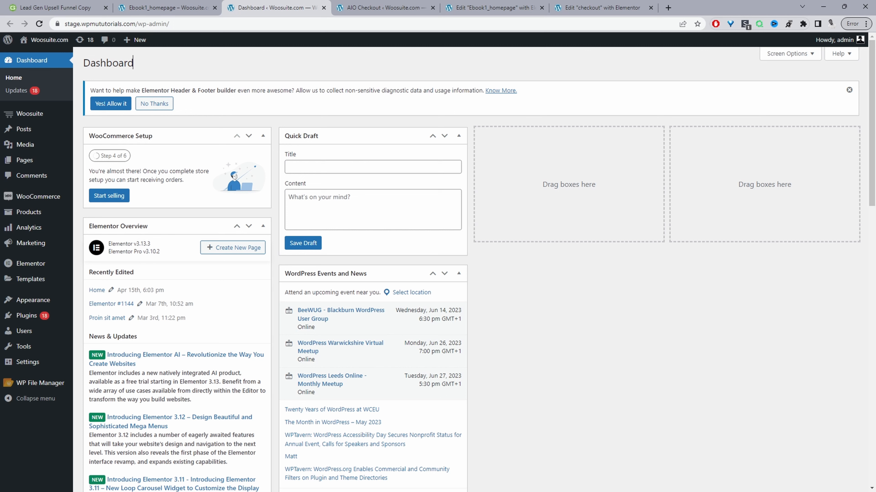
mouse_move(41, 321)
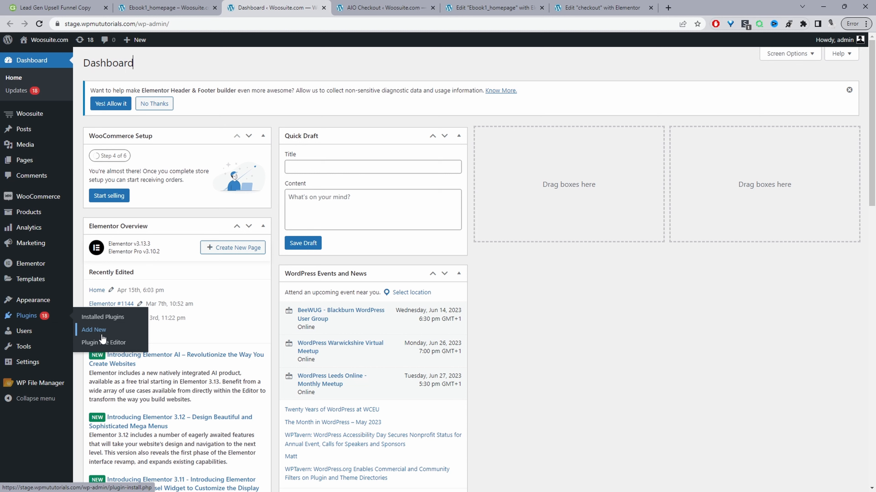
mouse_move(47, 118)
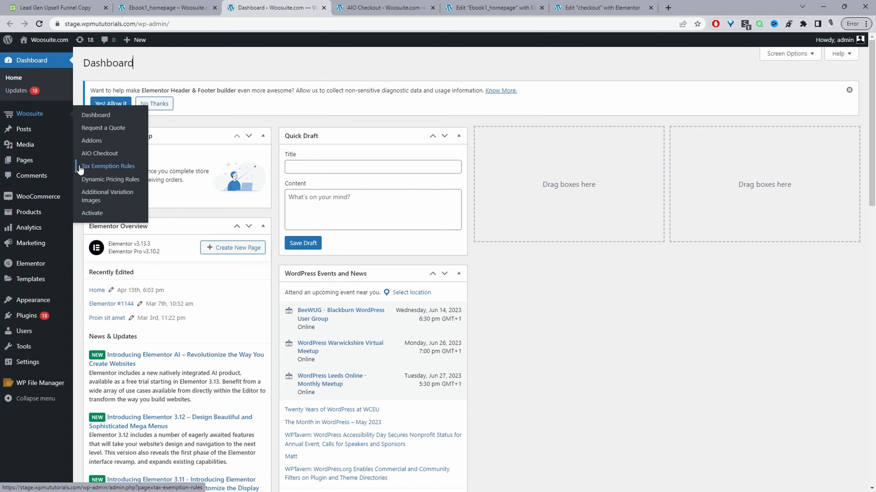
key(ctrl+Tab)
scroll(440, 256, down, 10)
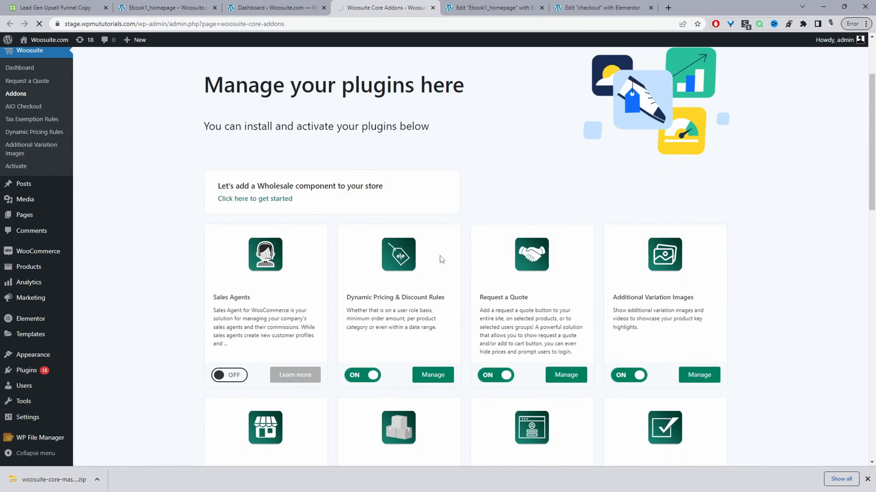
scroll(442, 259, down, 5)
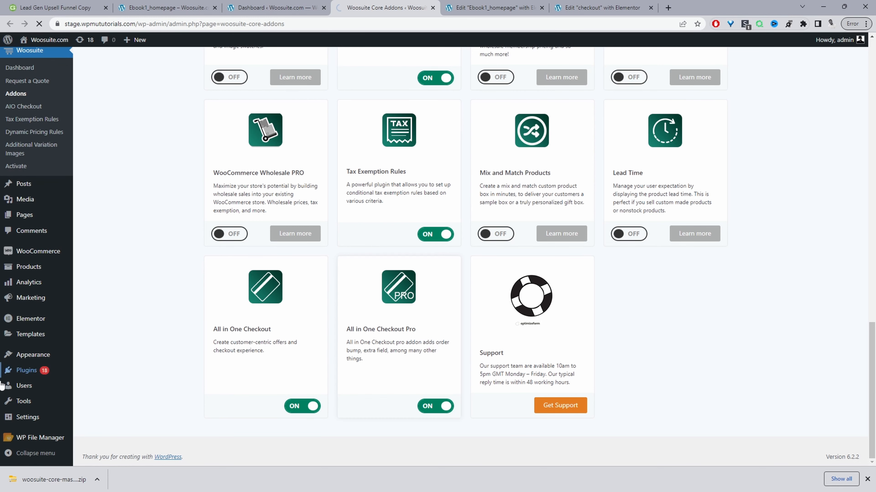
mouse_move(26, 371)
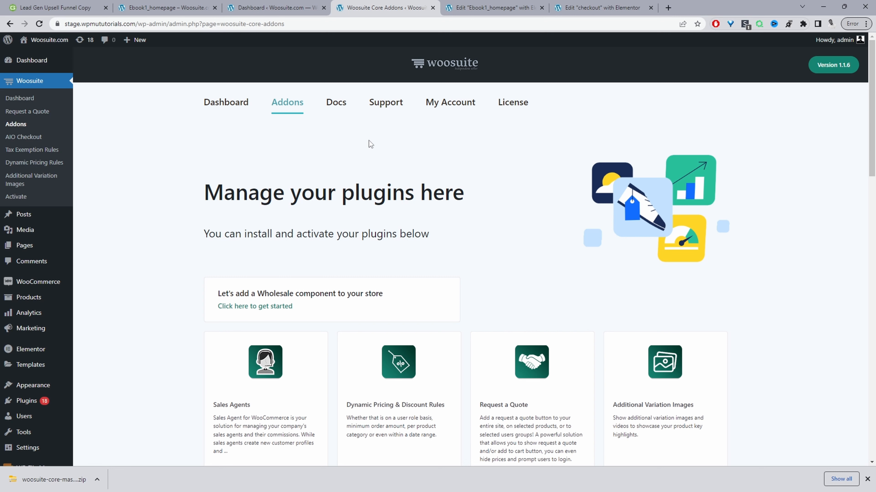
Step: Open the AIO Checkout overview and start creating a new checkout
click(25, 138)
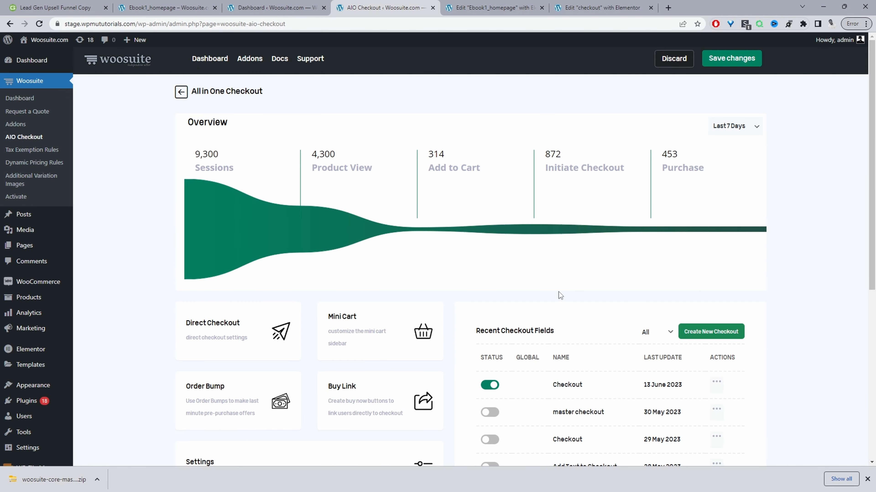
scroll(565, 299, down, 1)
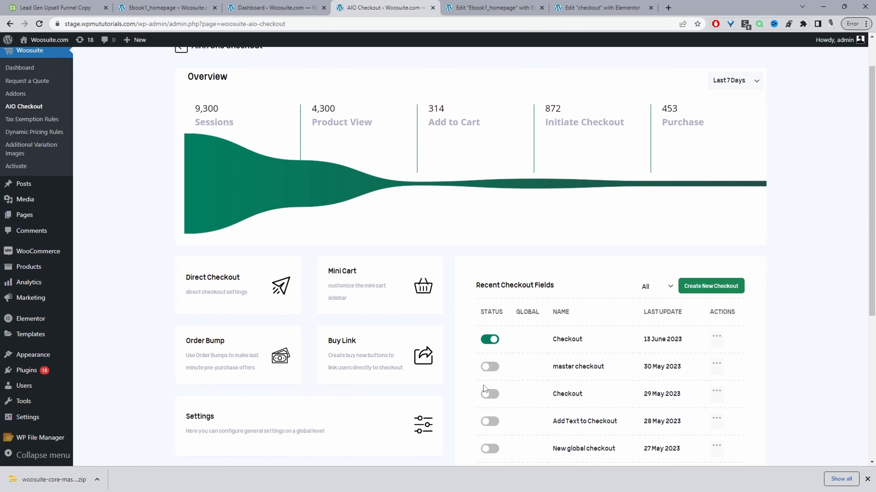
click(491, 340)
click(717, 290)
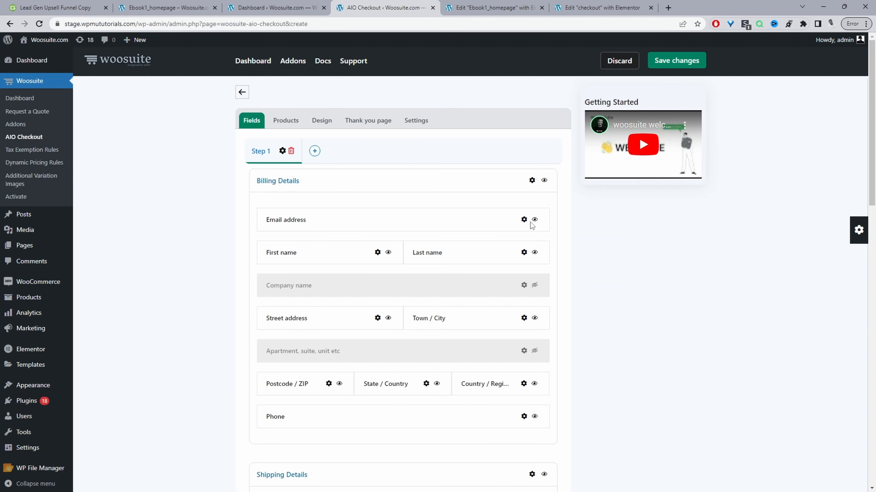
Step: Review the new checkout's default field sections and disable the Shipping Details section
scroll(530, 226, down, 5)
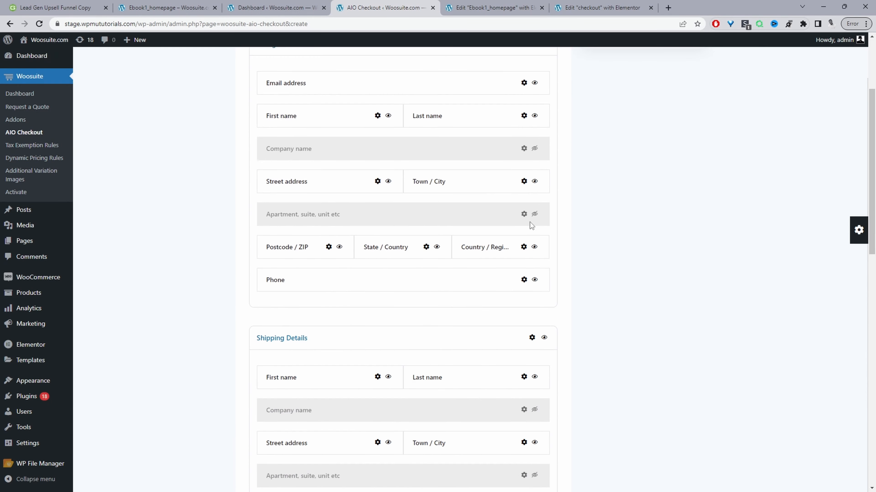
scroll(437, 238, up, 3)
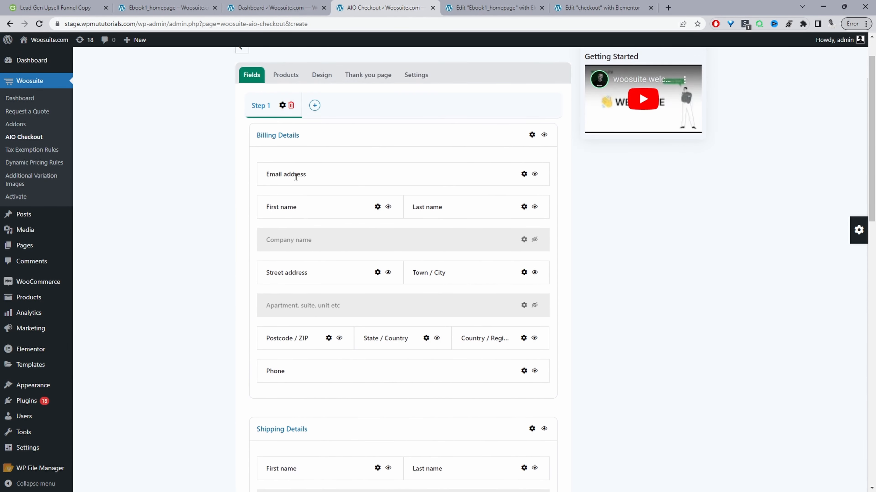
scroll(319, 212, down, 6)
scroll(319, 211, down, 10)
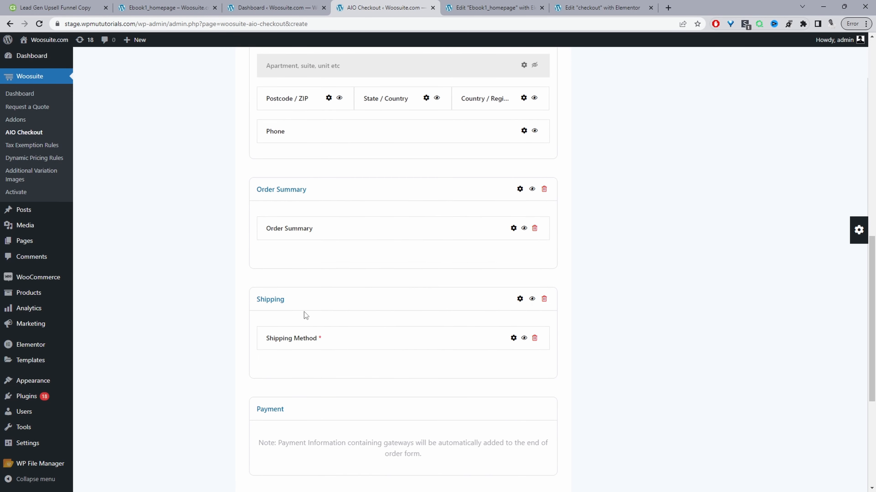
scroll(303, 313, down, 3)
scroll(325, 326, up, 15)
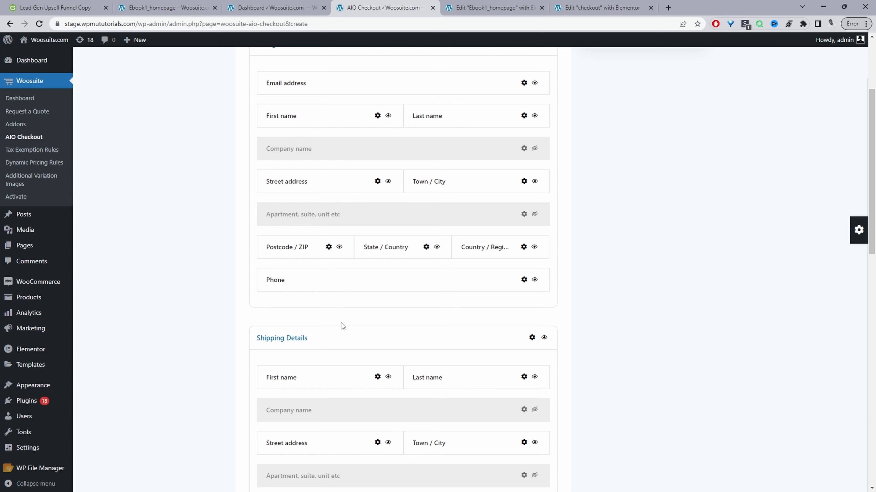
click(544, 339)
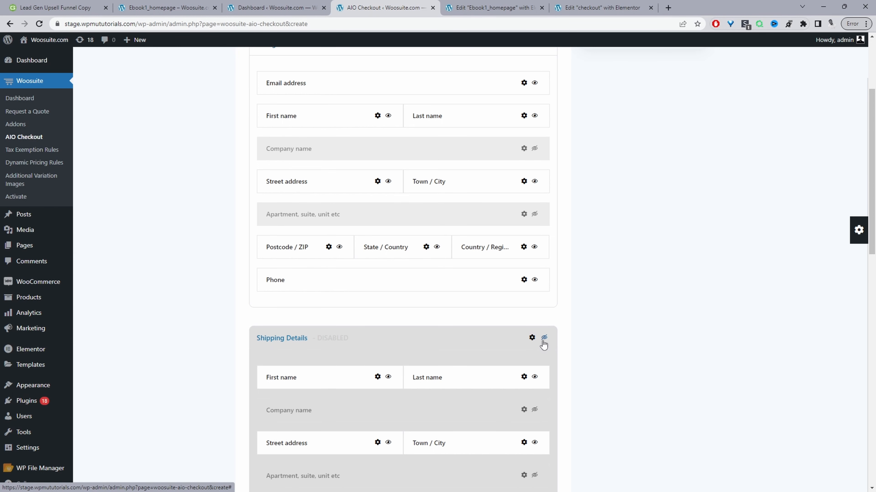
Step: Add a second step to the checkout and set its label to Payments Details
scroll(325, 147, up, 3)
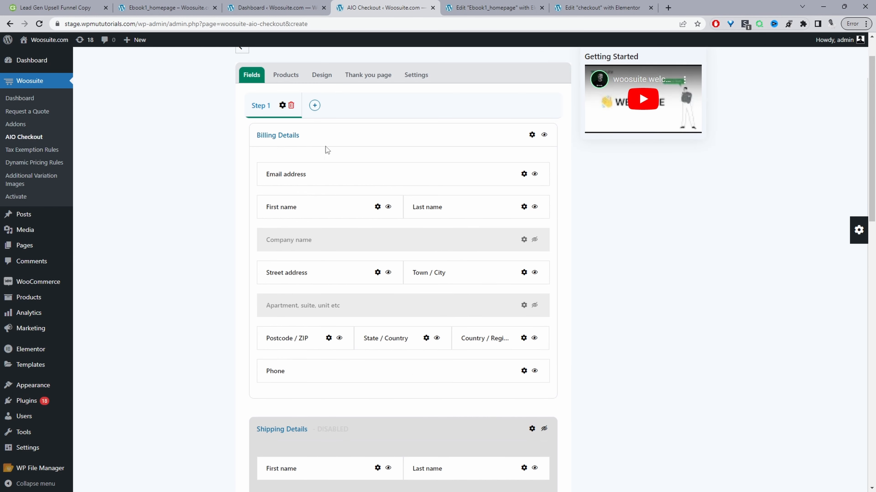
click(314, 106)
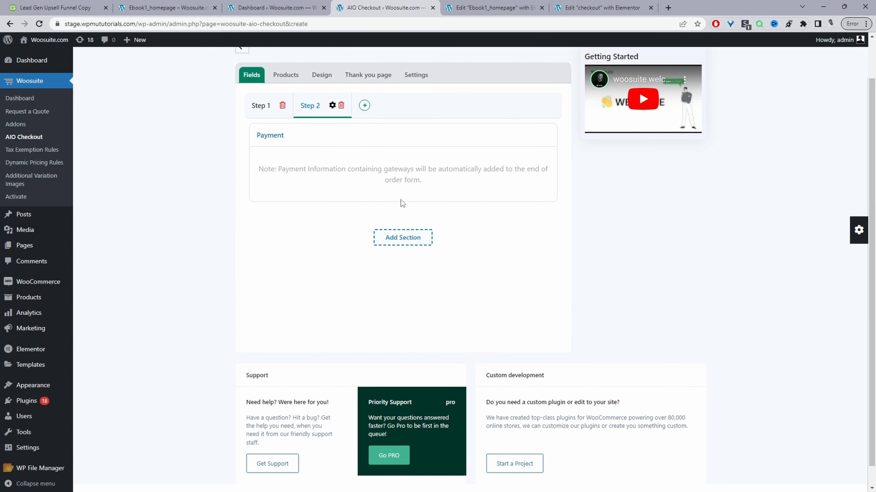
click(332, 105)
drag(729, 132, 635, 144)
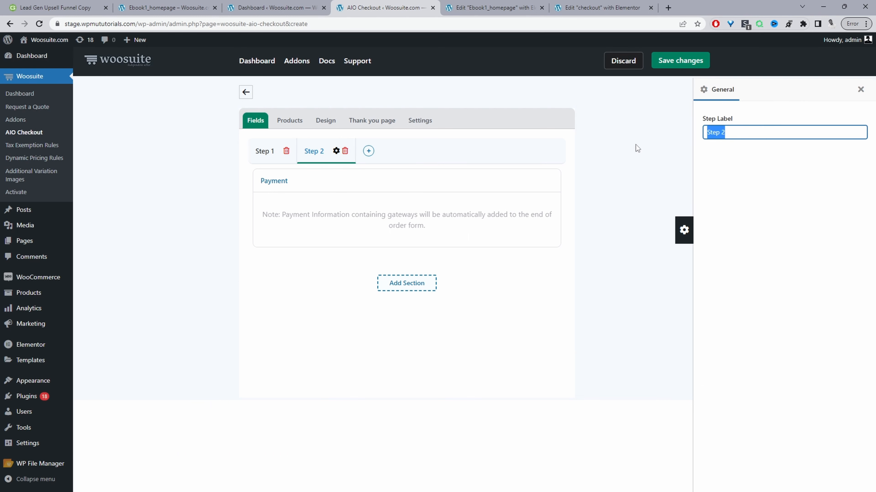
text(Payments Details)
click(860, 90)
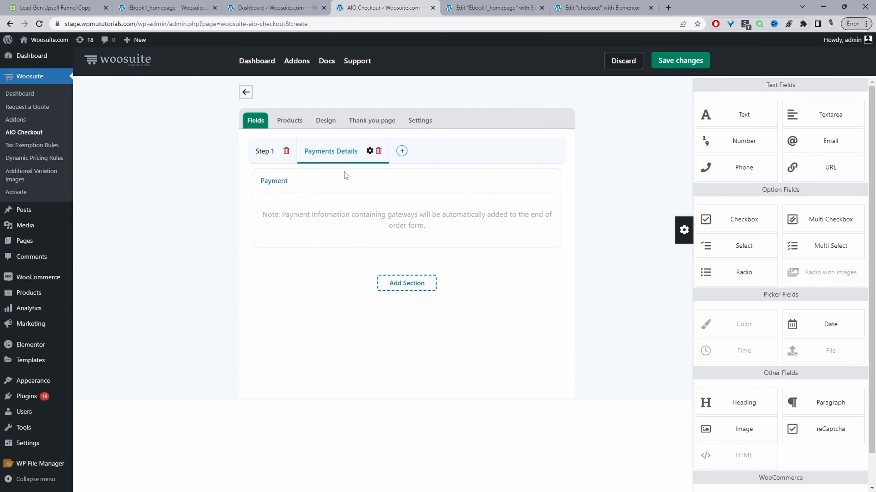
Step: Set the first checkout step's label to Shipping Details and collapse the field library
click(260, 160)
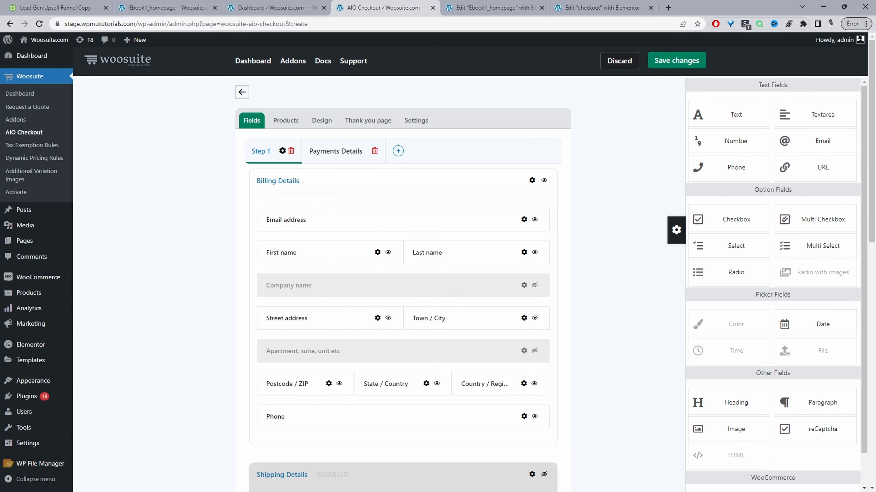
click(282, 151)
drag(718, 132, 590, 163)
text(Sh)
click(768, 186)
click(853, 90)
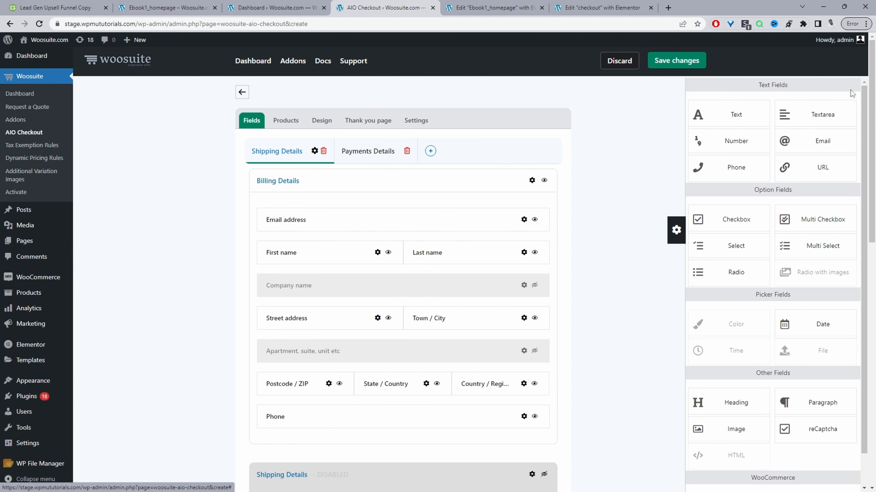
click(676, 235)
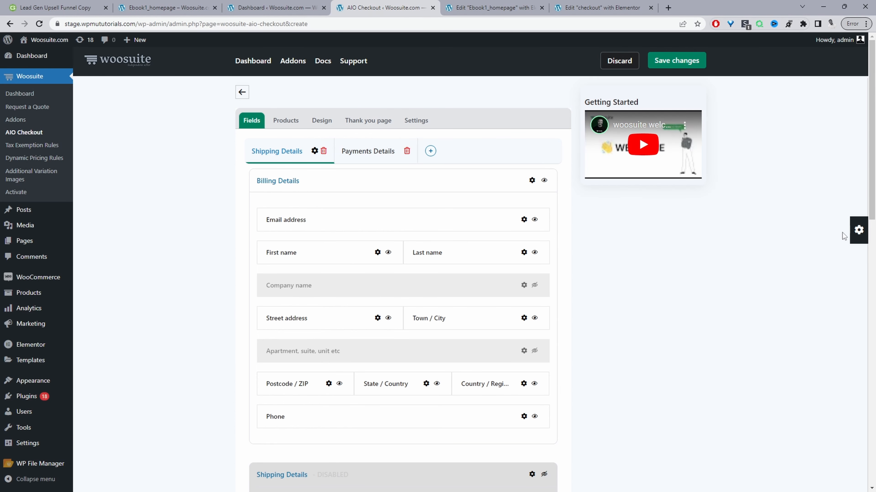
Step: Try adding a Checkbox field after State / Country in Billing Details, and delete it again
click(863, 240)
drag(745, 229, 433, 403)
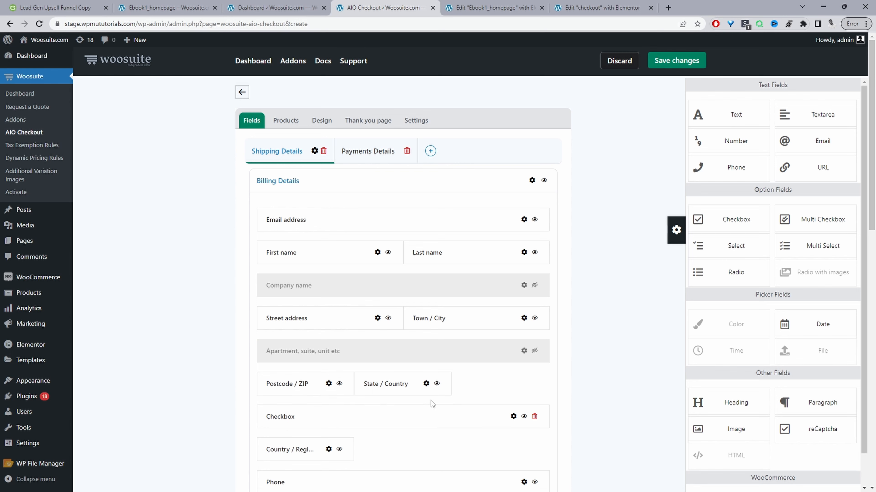
click(534, 416)
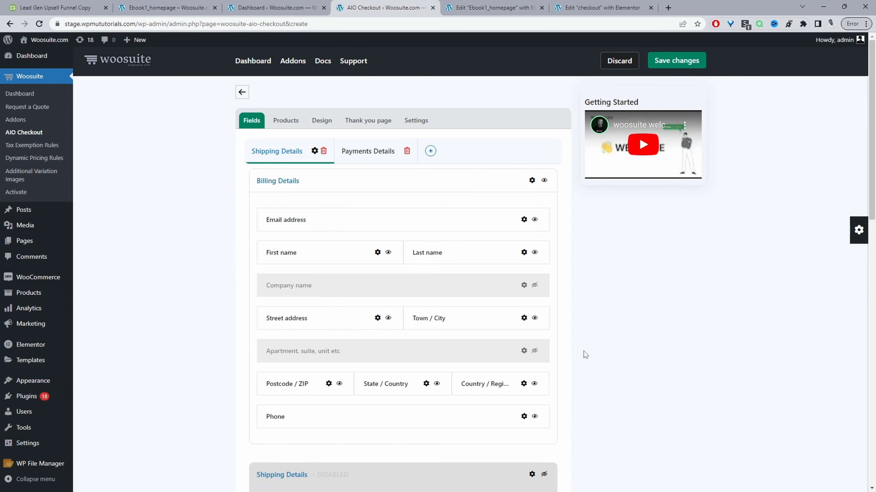
Step: Try moving the Email address field below First name in Billing Details and toggling its visibility off and on
mouse_move(356, 223)
mouse_down()
mouse_move(348, 260)
mouse_move(360, 221)
mouse_up()
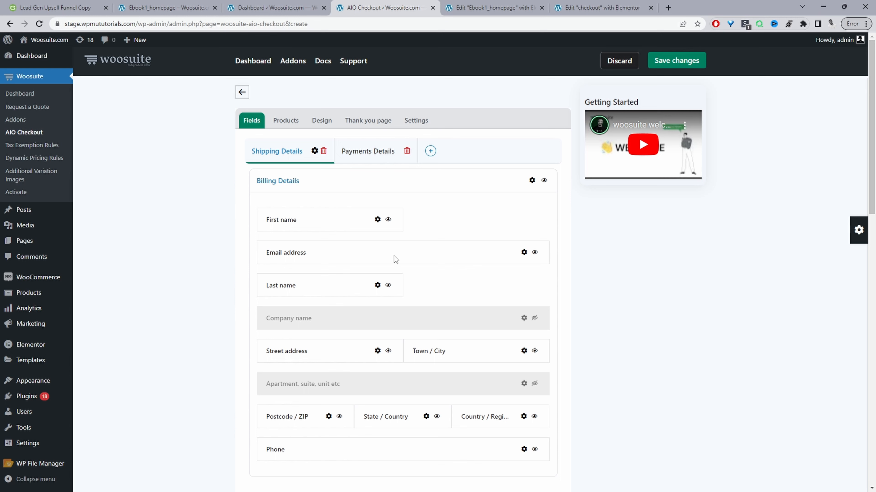
click(535, 254)
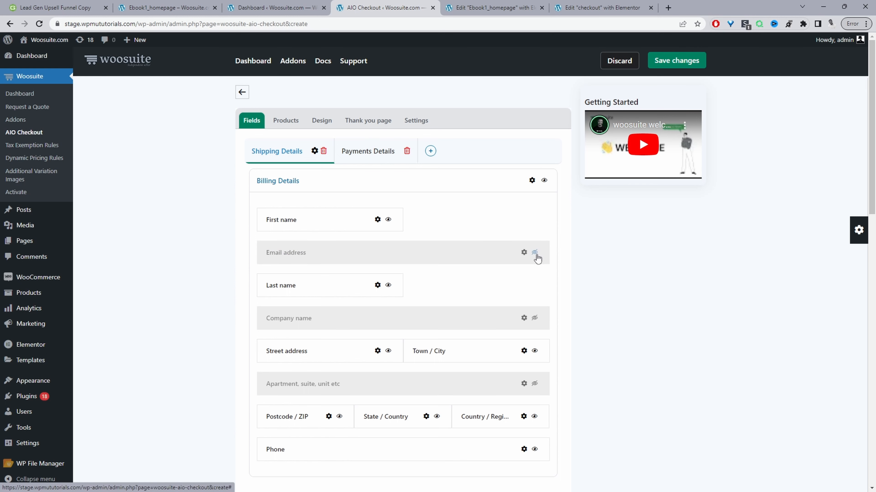
click(535, 253)
drag(479, 256, 555, 246)
Step: Disable the Order Summary and Shipping sections in the Shipping Details step of the checkout
scroll(695, 264, down, 12)
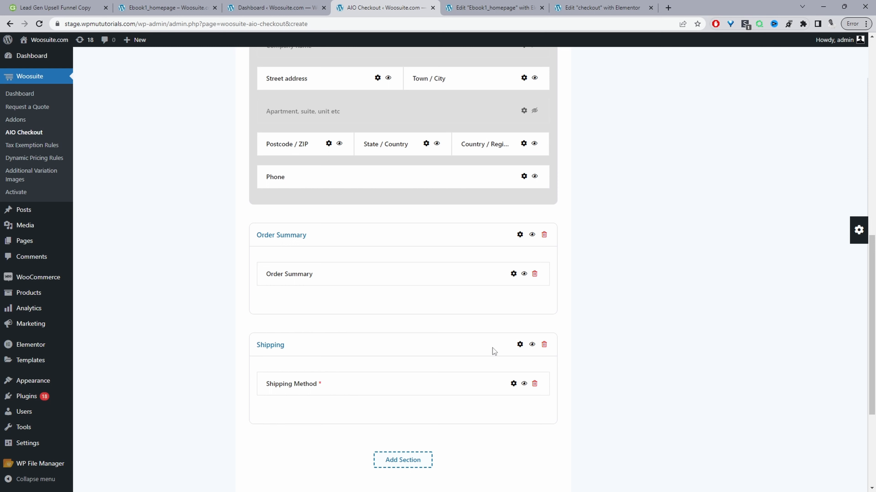
click(532, 235)
click(532, 346)
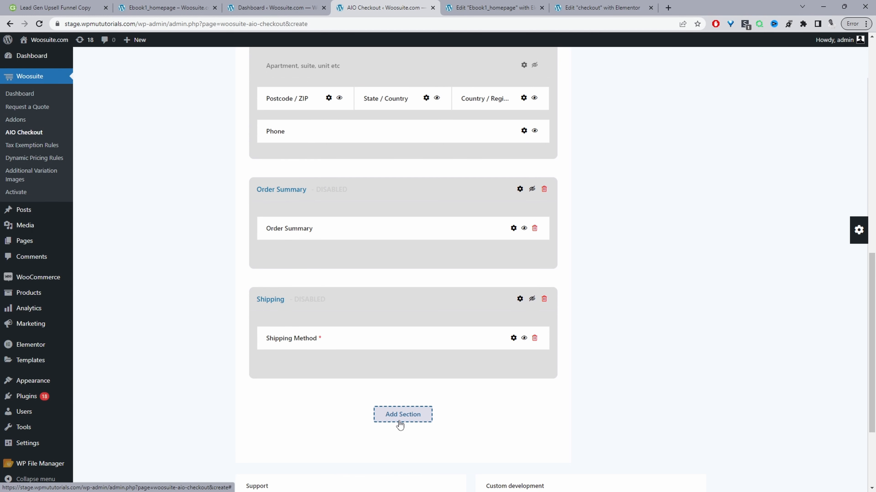
click(400, 425)
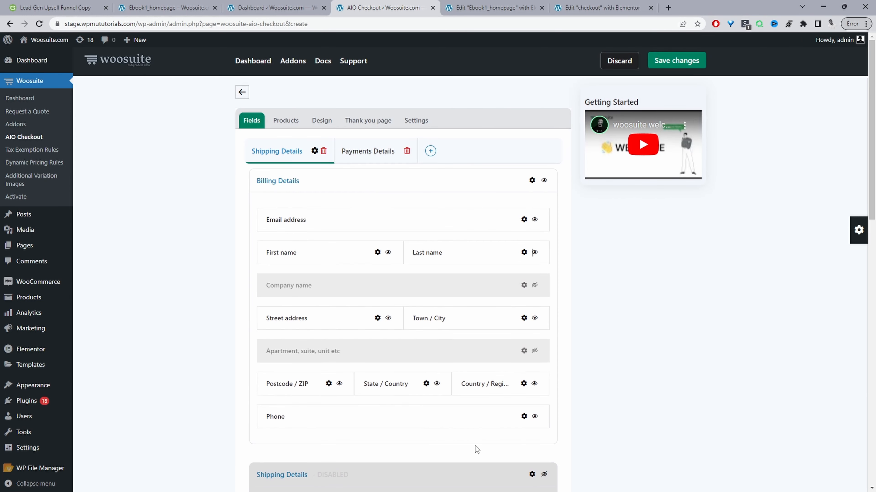
Step: Open the store's product list in a separate browser tab and start a new product named Ebook
click(283, 126)
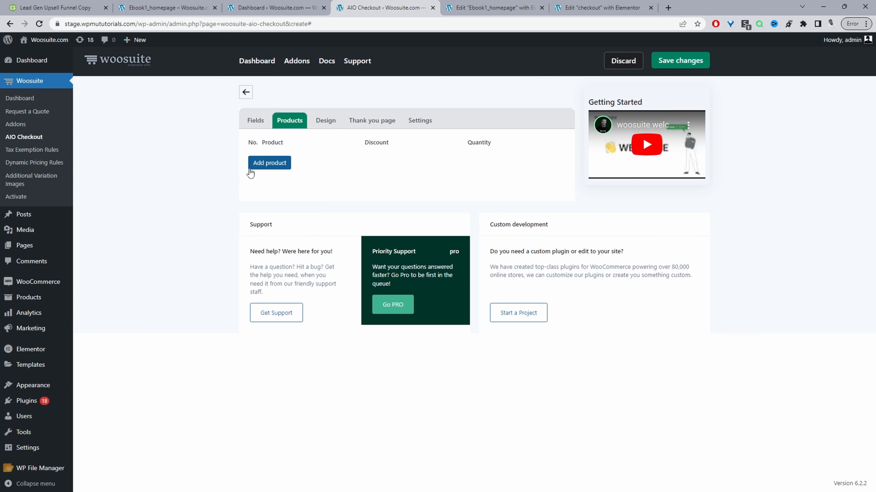
mouse_move(37, 297)
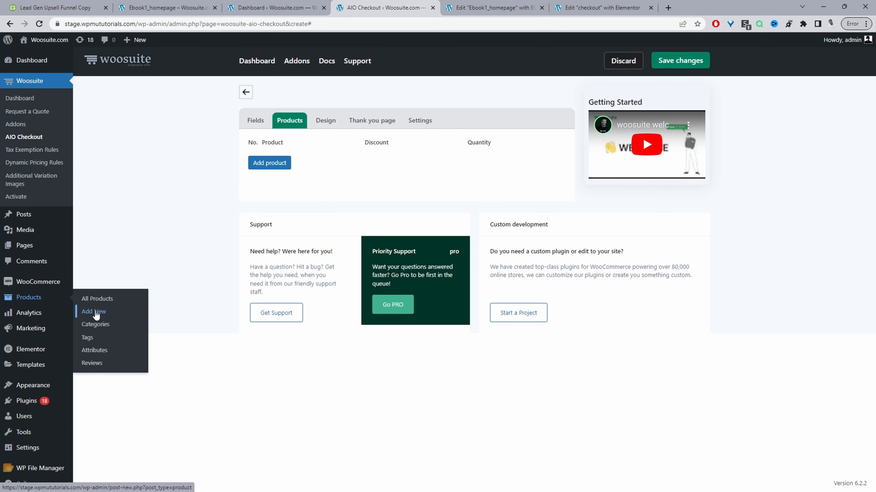
middle_click(100, 300)
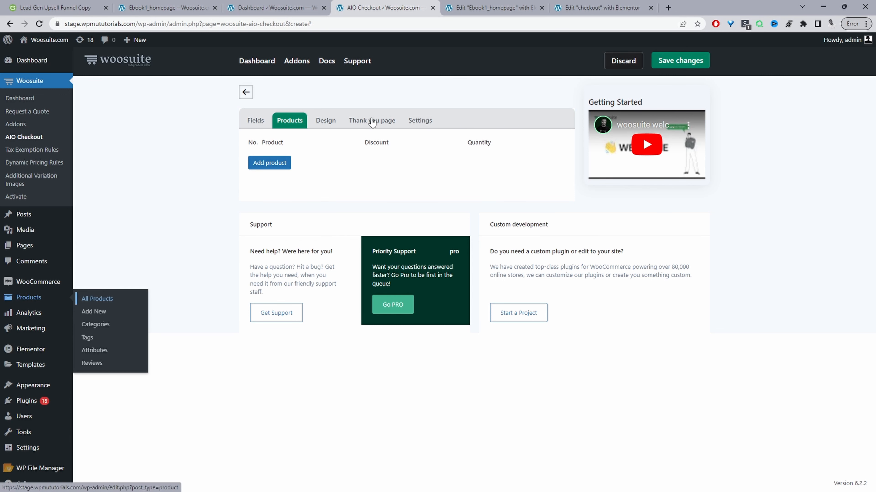
click(482, 7)
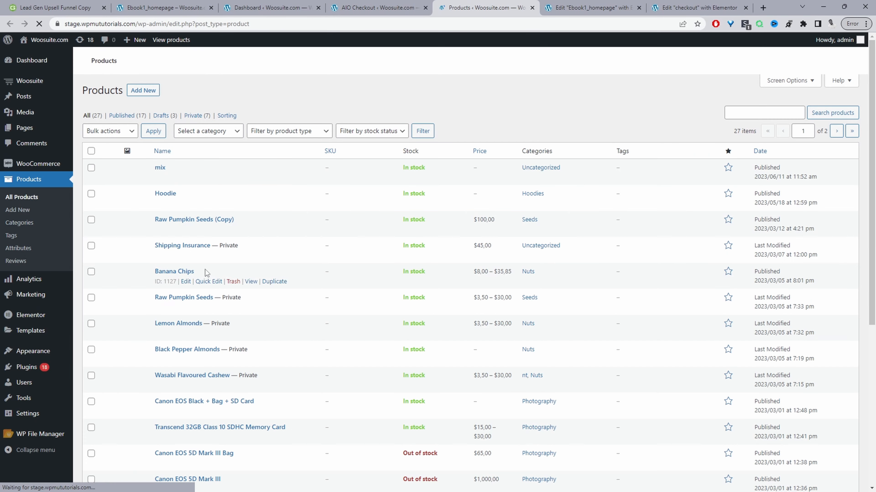
scroll(211, 315, down, 5)
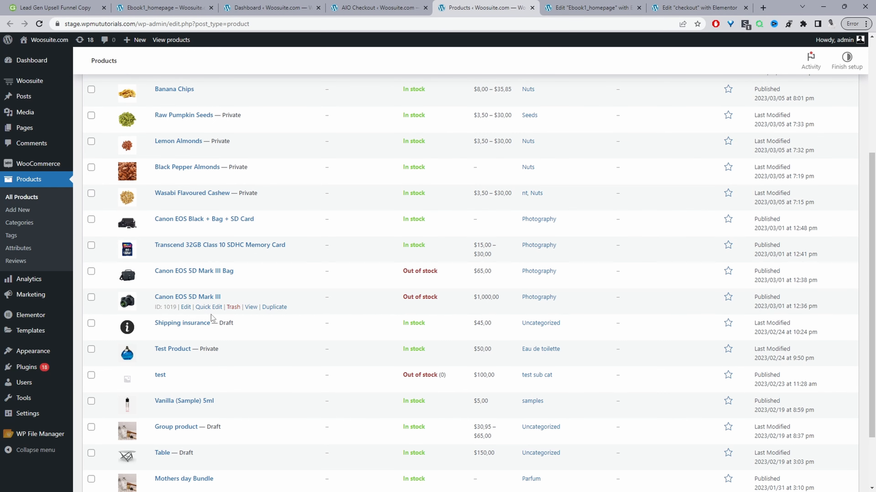
scroll(211, 314, up, 5)
click(147, 90)
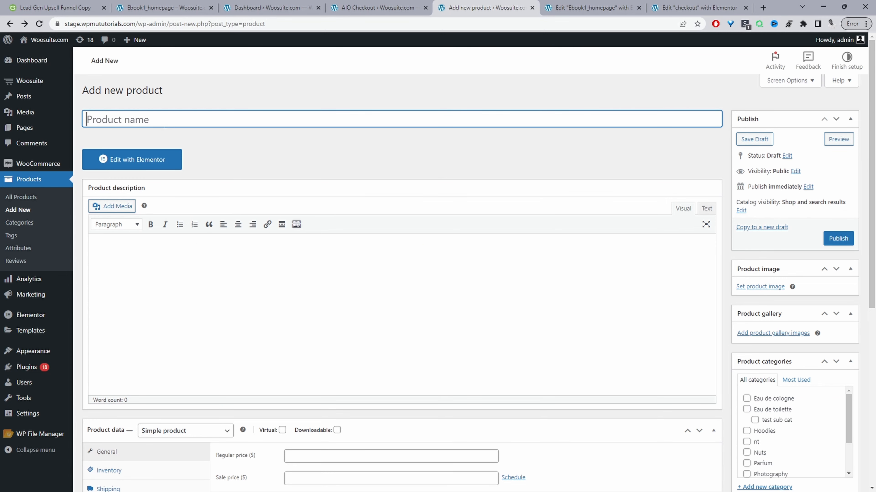
text(Ebook)
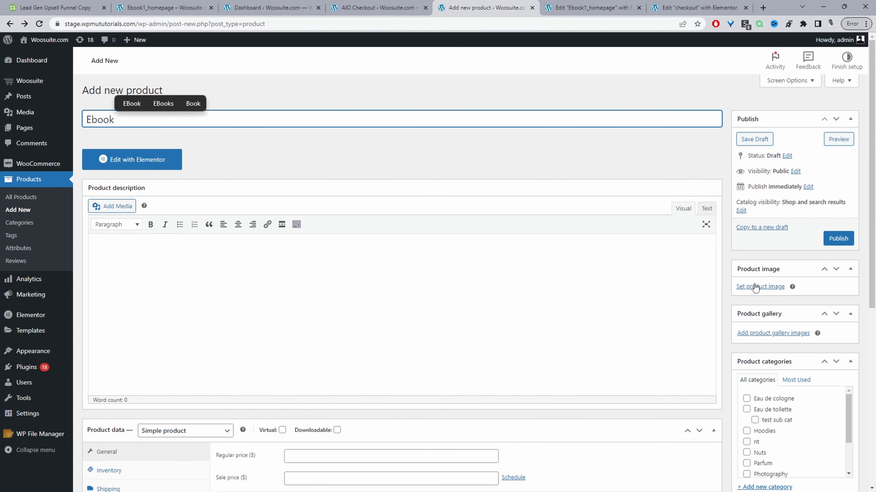
Step: Set the Pittori di Cinema book cover from the media library as the product image
click(756, 287)
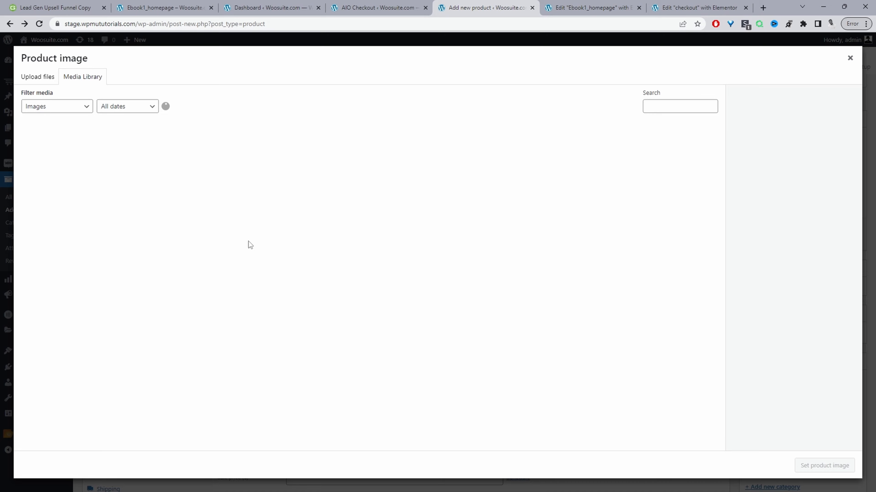
click(197, 224)
click(824, 465)
Step: Create a new product category named book and assign it to the Ebook product
scroll(772, 394, down, 5)
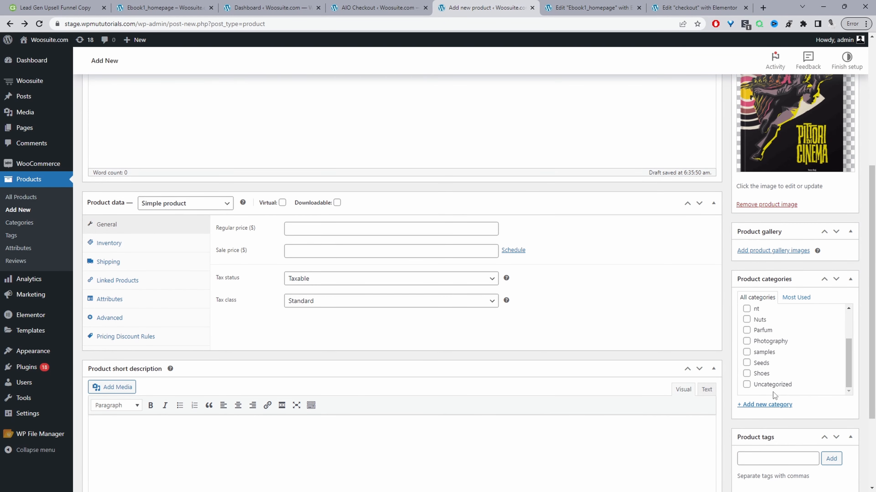
click(766, 405)
text(book)
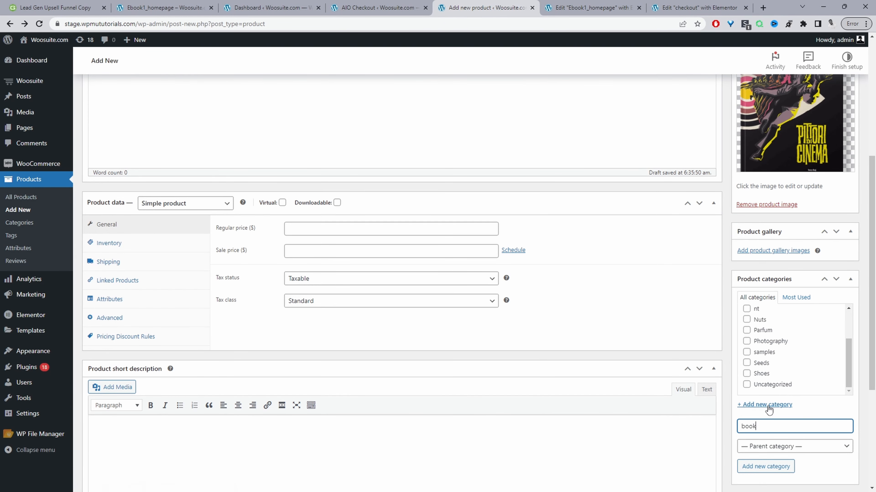
click(777, 469)
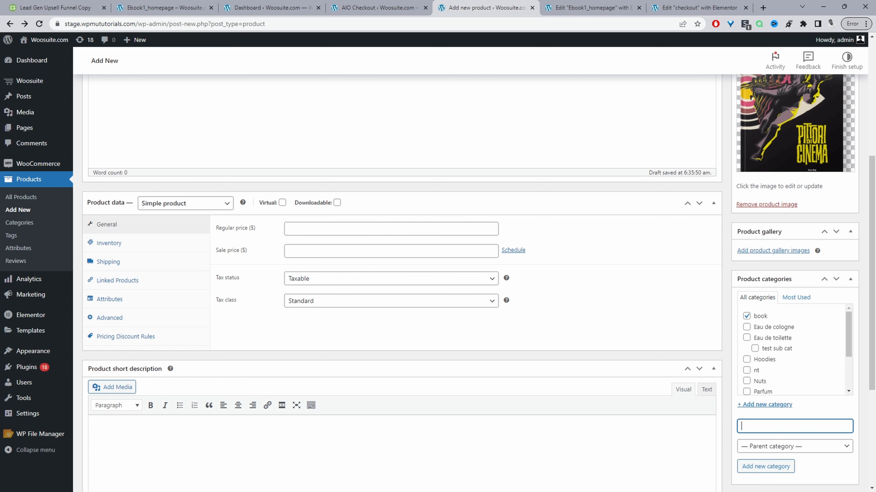
Step: Set the Ebook product's regular price to $49 and publish the product
click(338, 229)
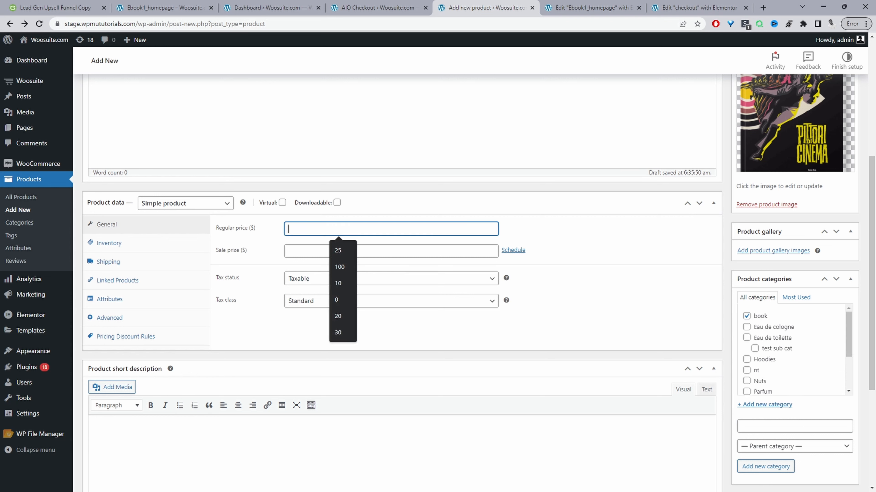
text(49)
scroll(837, 238, up, 5)
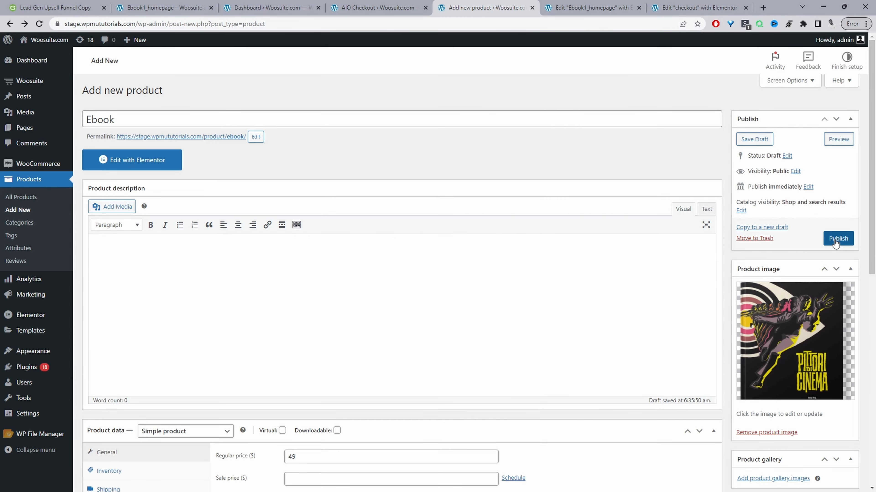
click(837, 239)
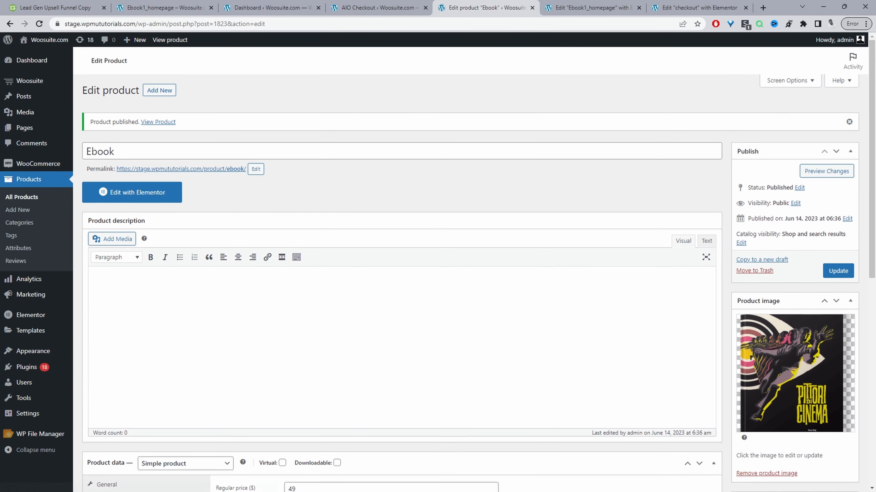
Step: Return to the AIO Checkout form, add the Ebook product to it, and view the discount types, keeping Percentage % on Sale Price
click(388, 8)
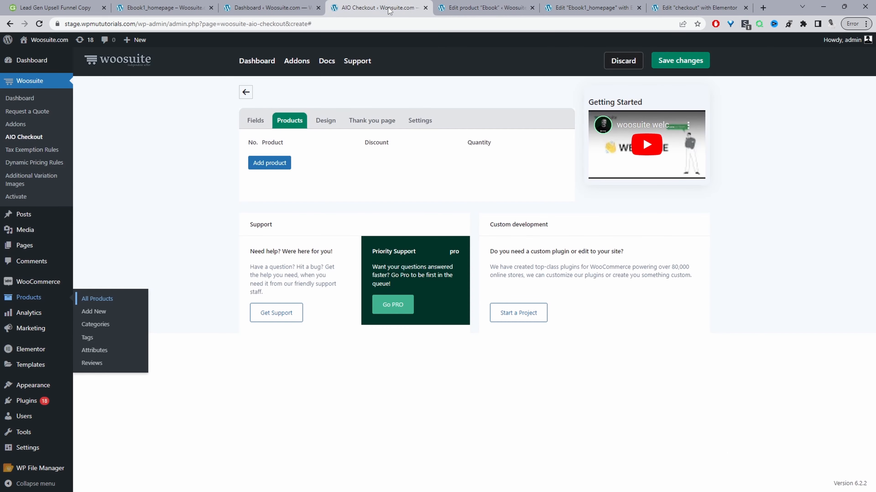
click(269, 172)
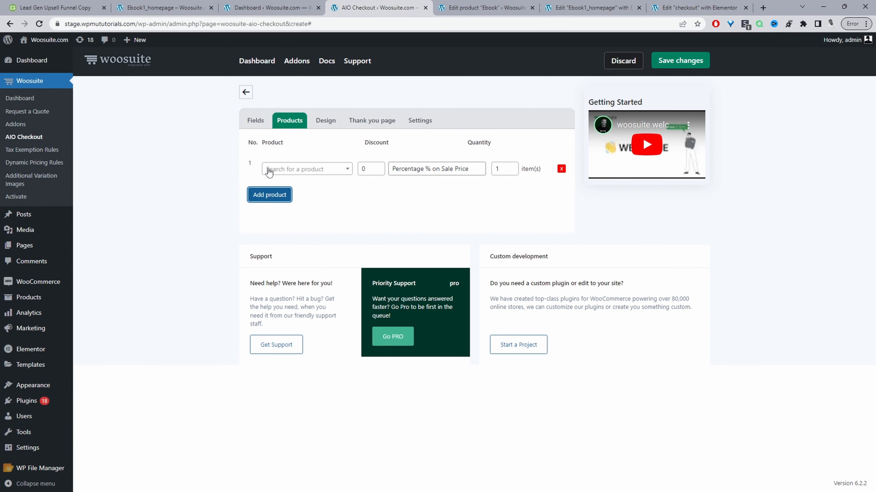
click(295, 175)
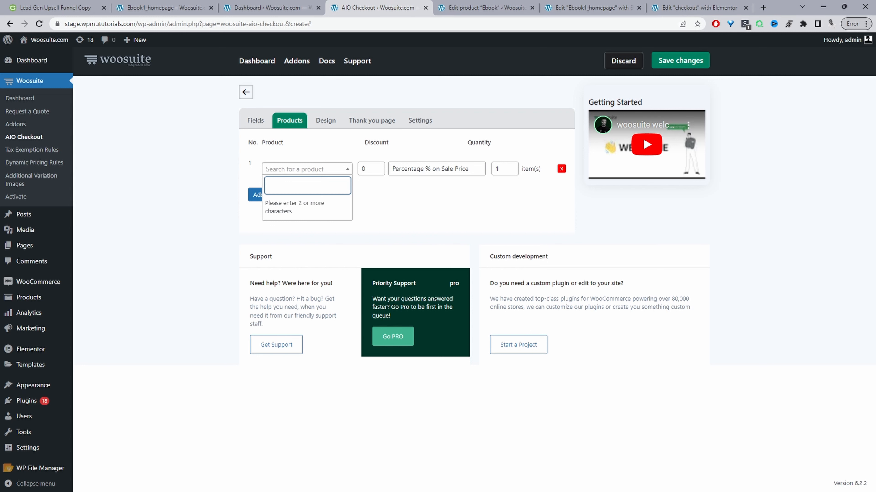
text(ebook)
click(298, 202)
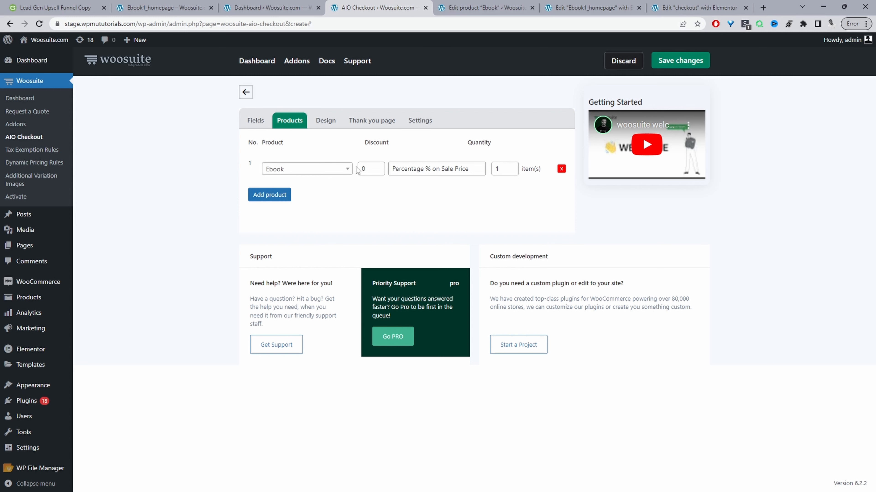
click(415, 171)
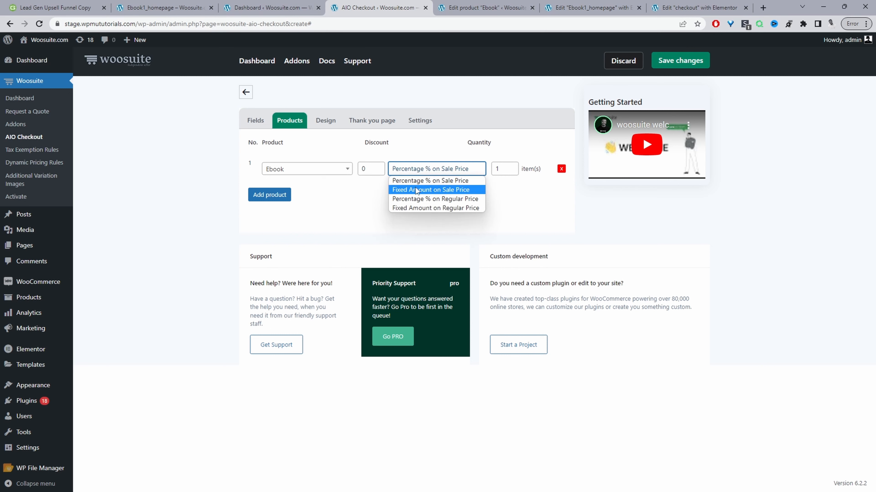
click(363, 201)
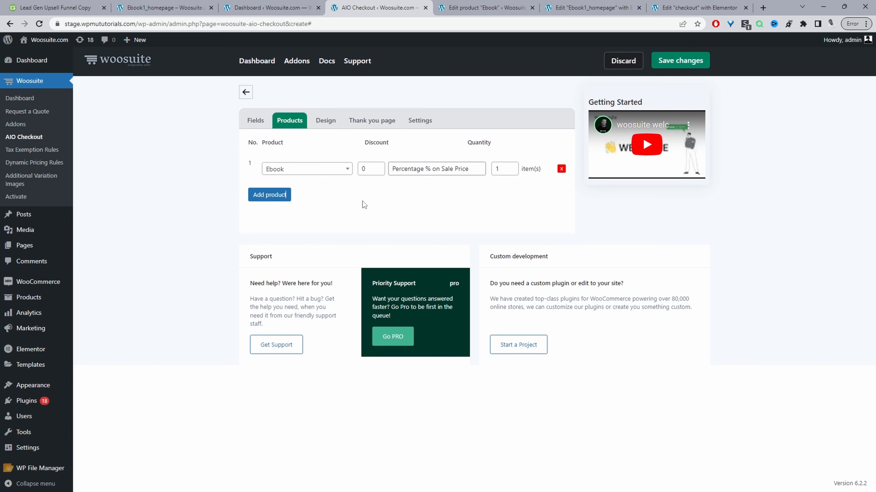
Step: Choose the Modern Shop Template as the checkout design
click(327, 121)
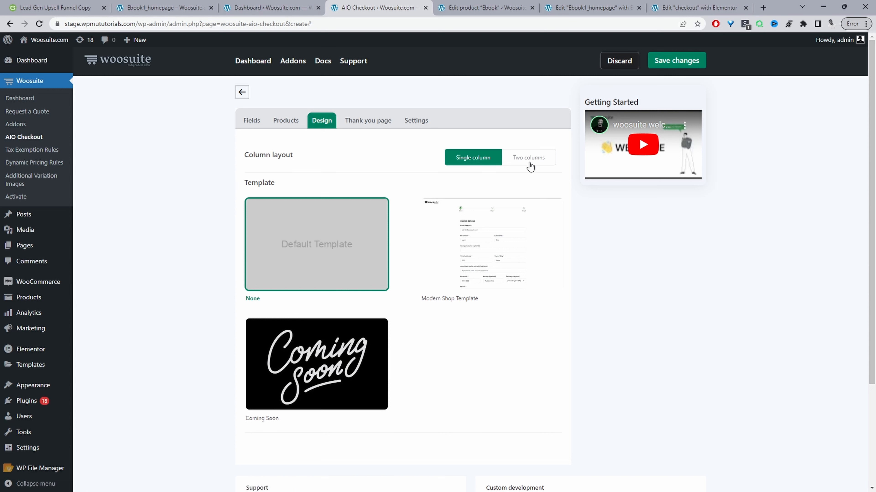
click(499, 262)
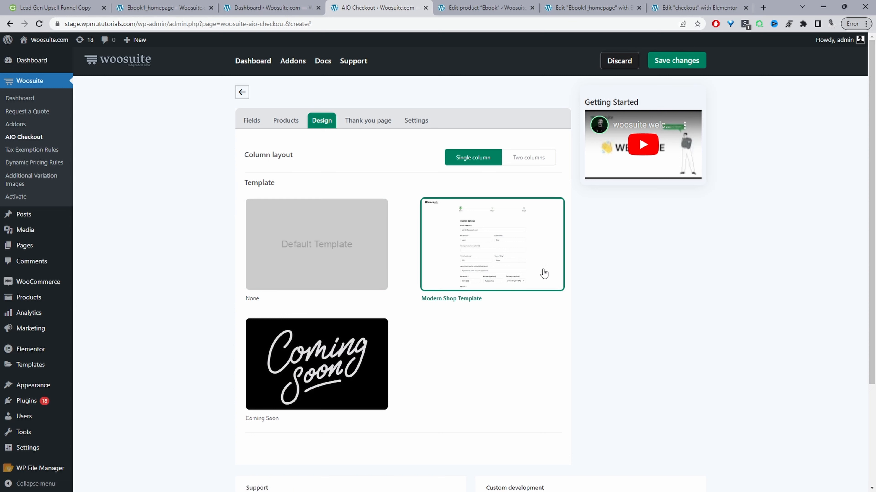
click(367, 121)
click(326, 121)
Step: Turn off inheriting the thank you page from the global checkout form and choose the Single Column Default template
click(362, 121)
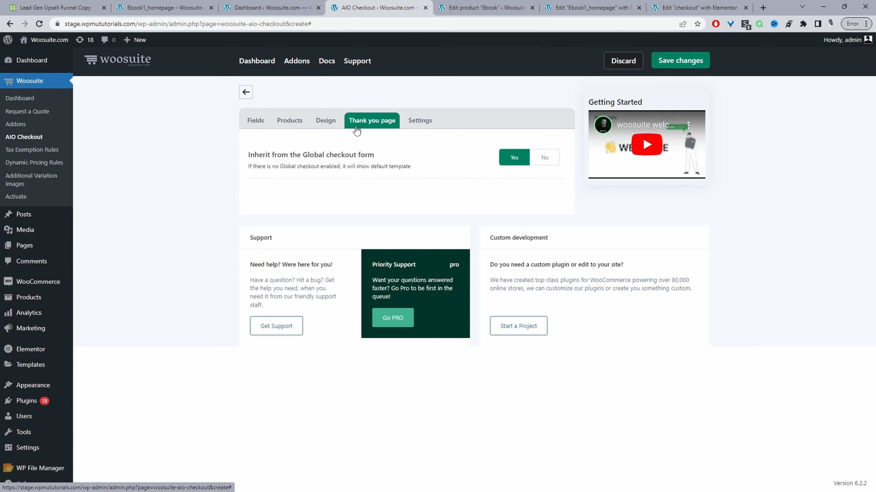
click(544, 159)
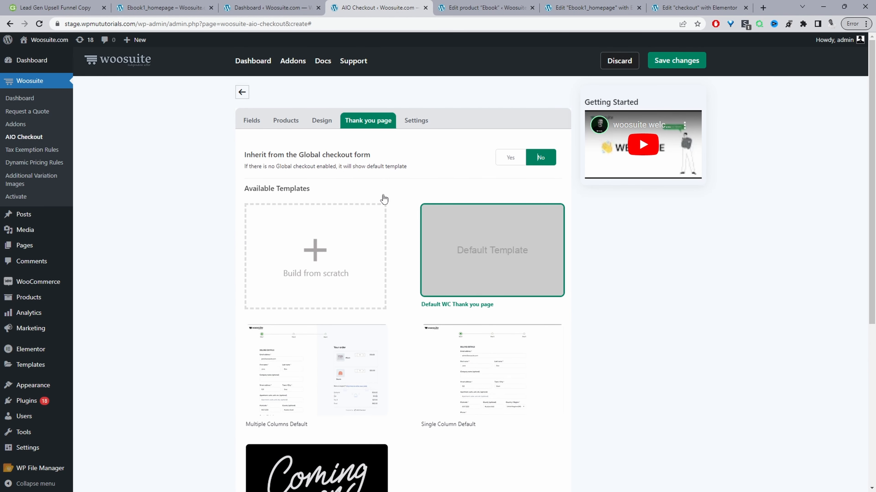
scroll(410, 216, down, 1)
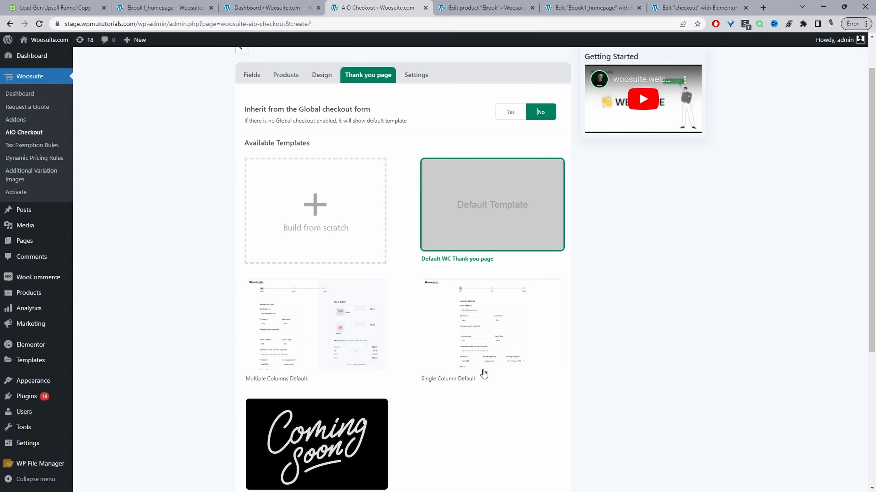
click(473, 349)
scroll(579, 345, up, 1)
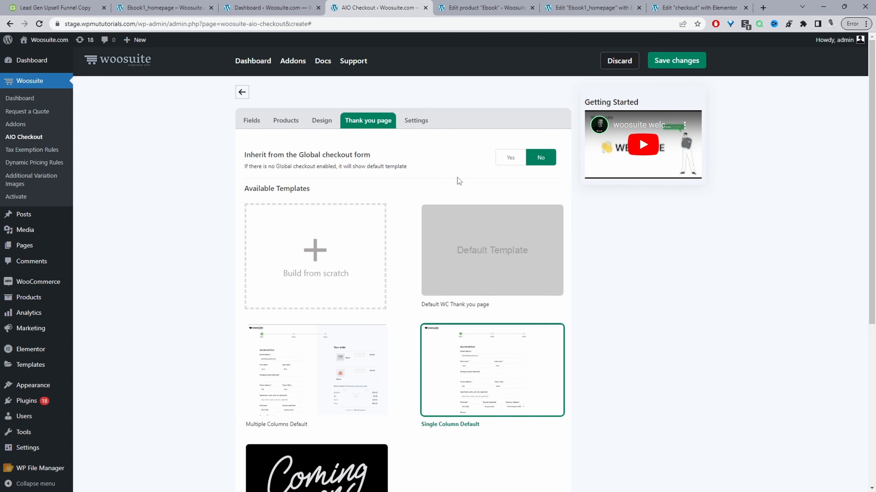
Step: Enable the checkout form in its settings and name it ebook checkout
click(416, 121)
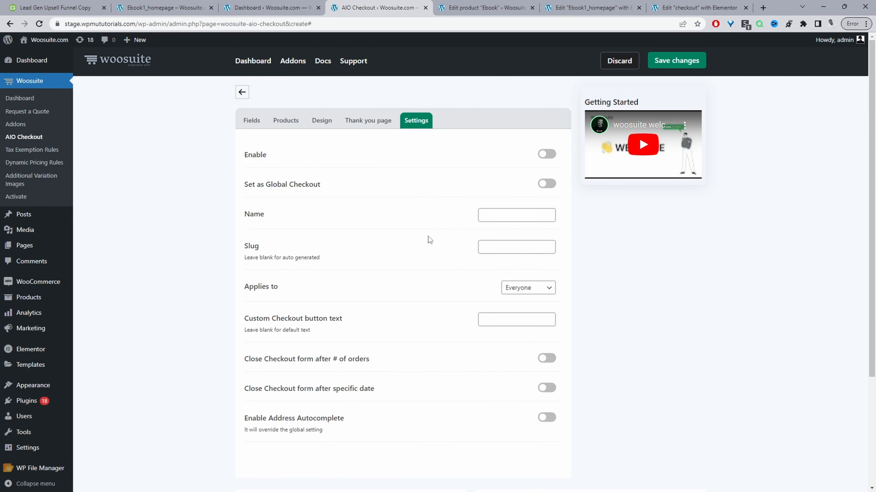
click(547, 155)
click(516, 216)
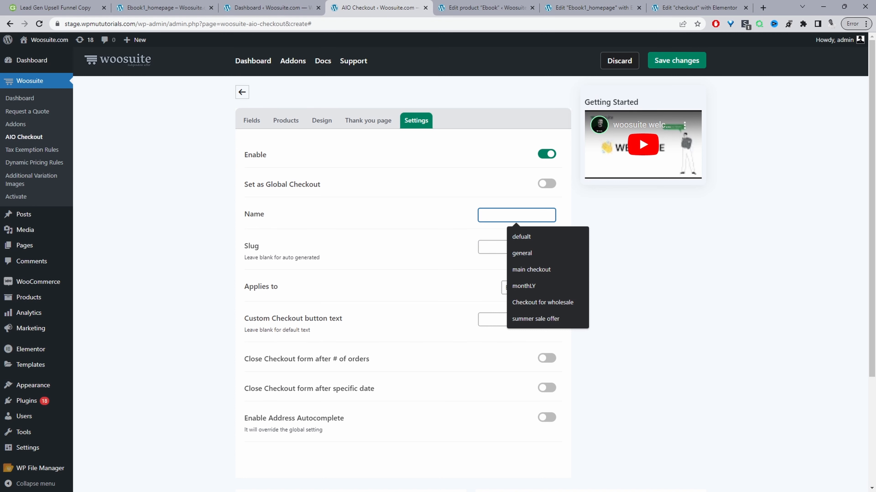
text(ebook checkout)
Step: Set the checkout form's slug to ebook and save the changes
key(Tab)
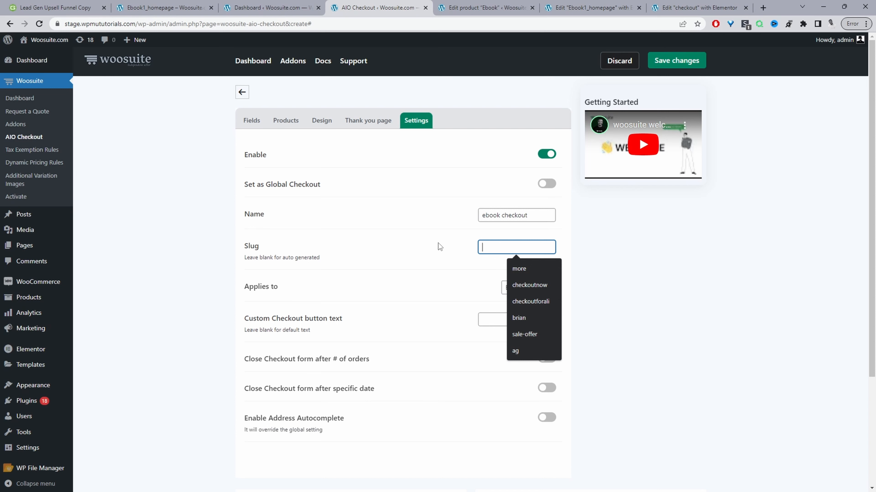
text(eb)
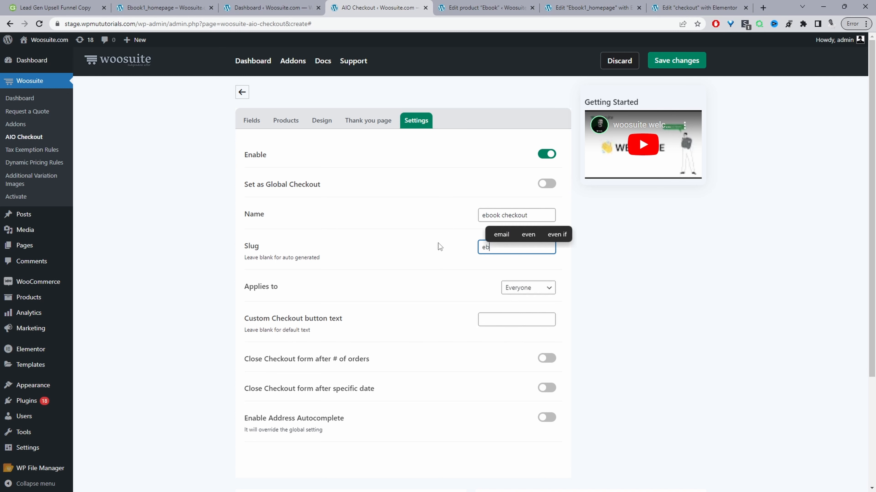
text(ook)
click(223, 332)
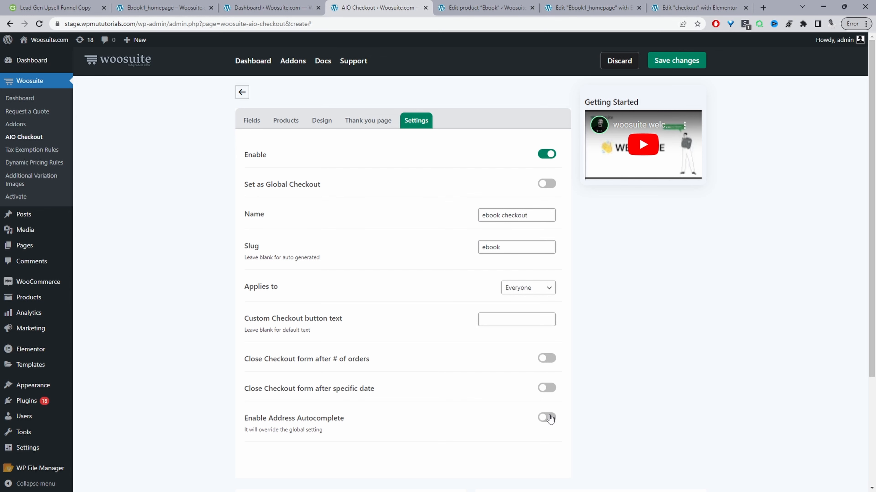
click(677, 60)
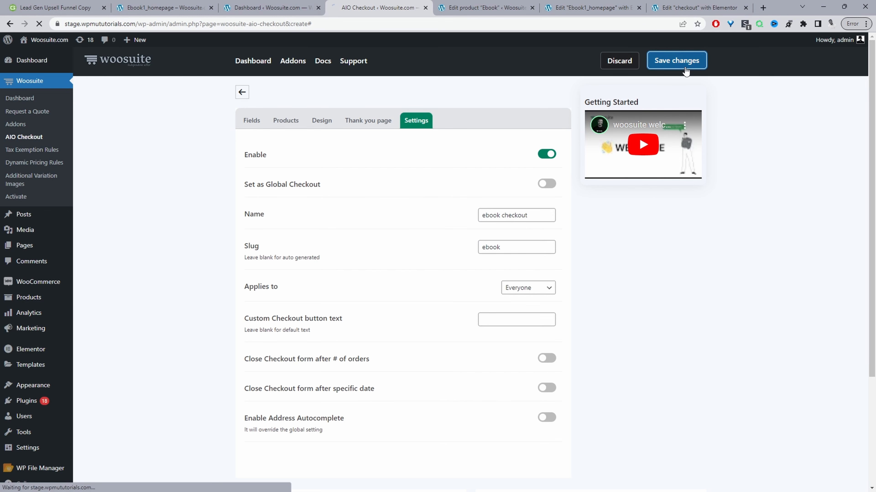
Step: Return to the All in One Checkout overview and copy the shortcode of the ebook checkout form
click(242, 120)
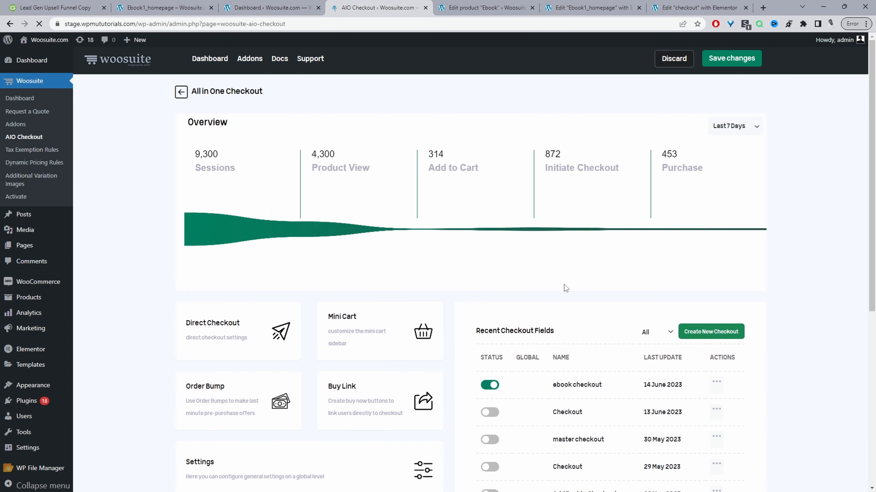
scroll(691, 350, down, 2)
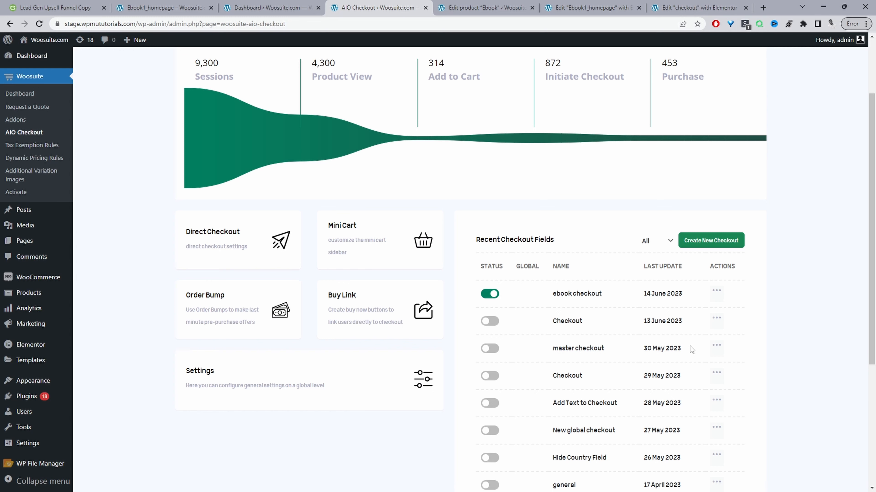
click(717, 293)
click(717, 295)
click(718, 296)
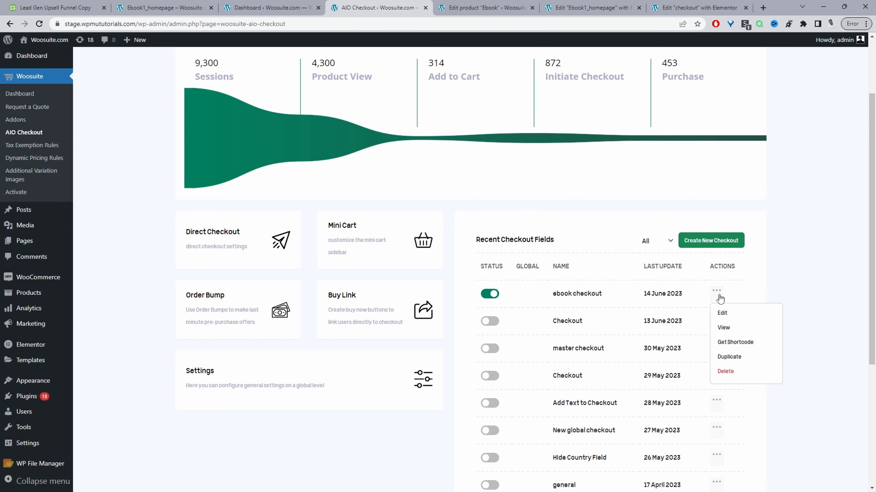
click(727, 342)
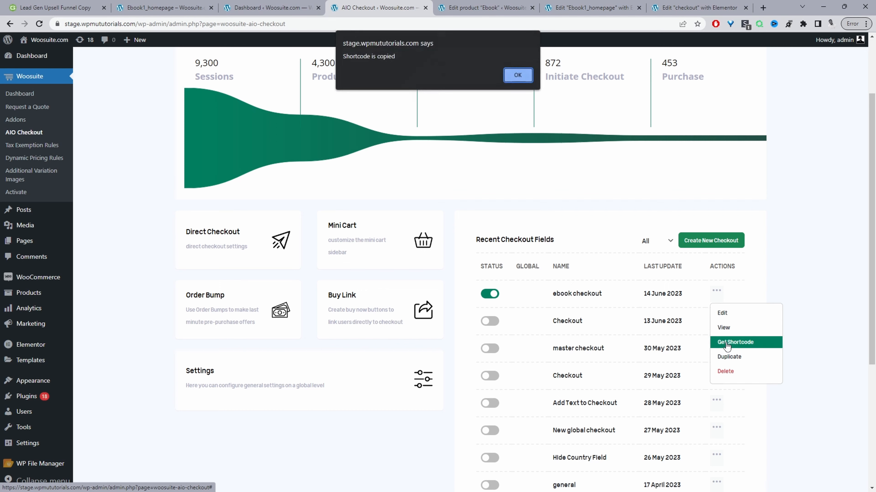
key(Return)
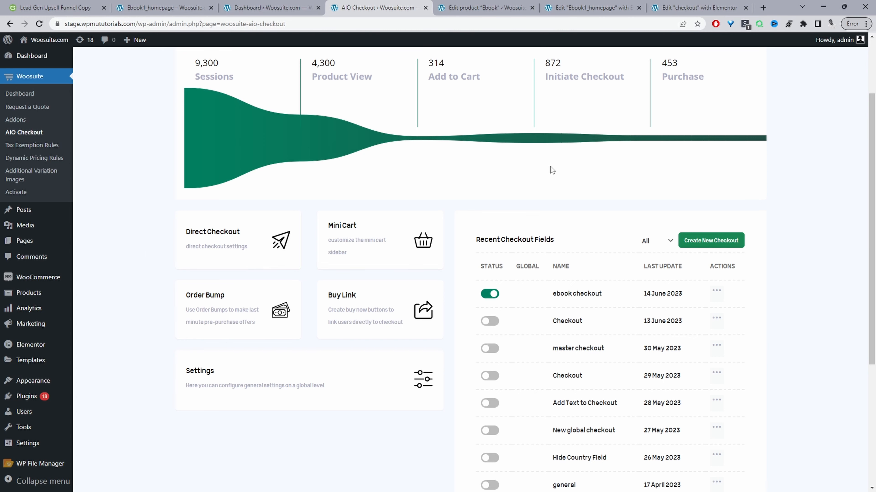
Step: Examine the options for adding an order bump and the product settings of the sample upsell order bump
click(204, 309)
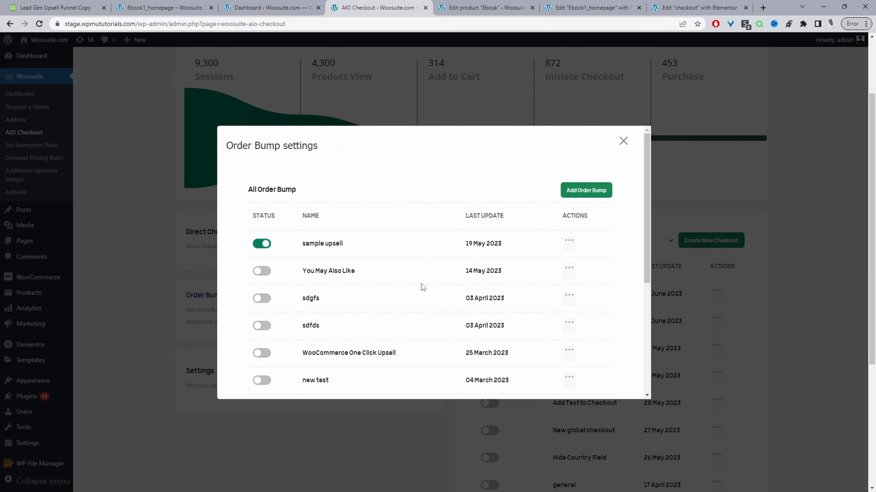
click(581, 194)
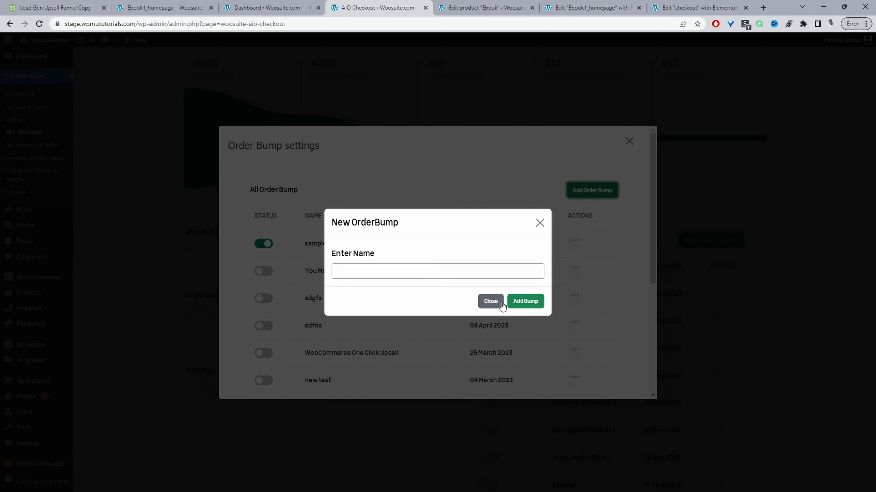
click(490, 301)
click(331, 245)
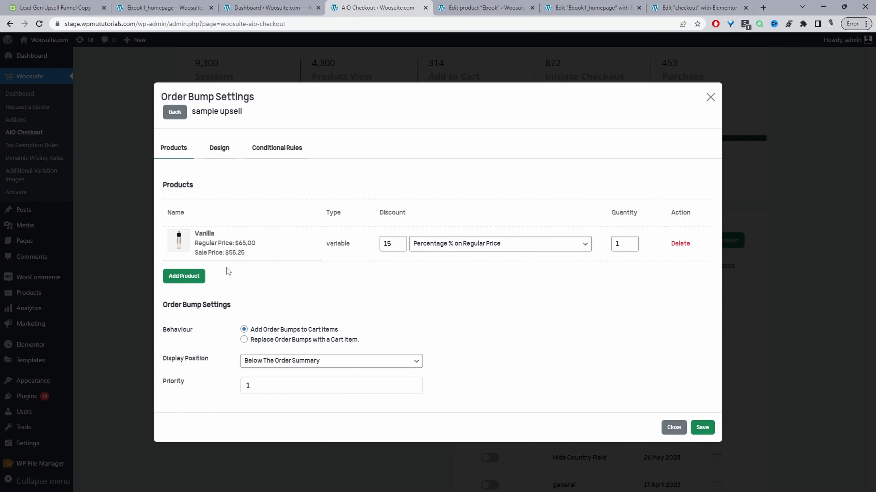
click(182, 276)
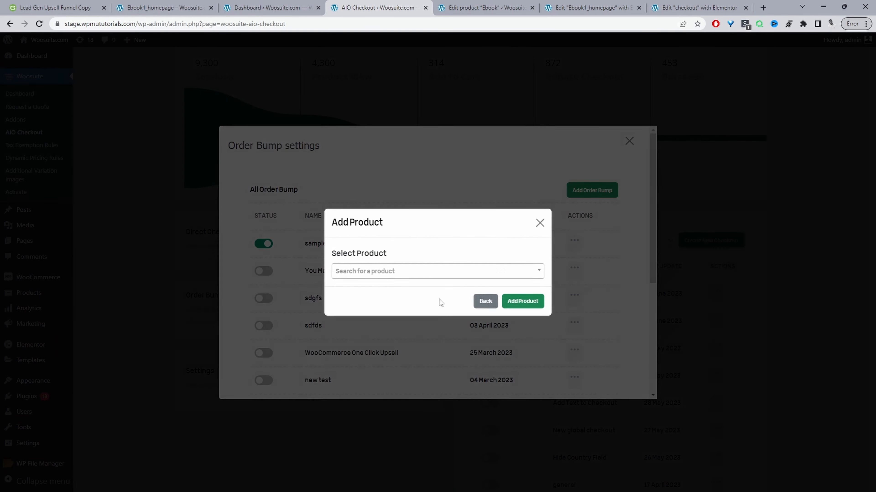
click(484, 301)
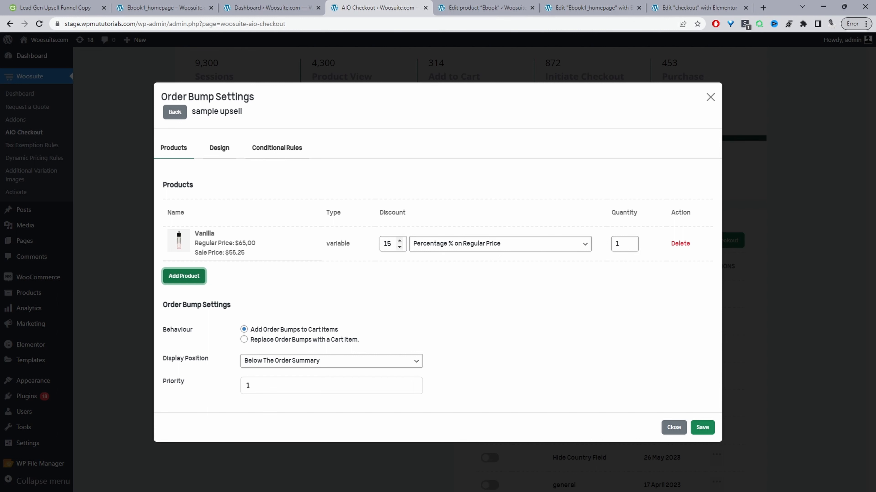
triple_click(260, 246)
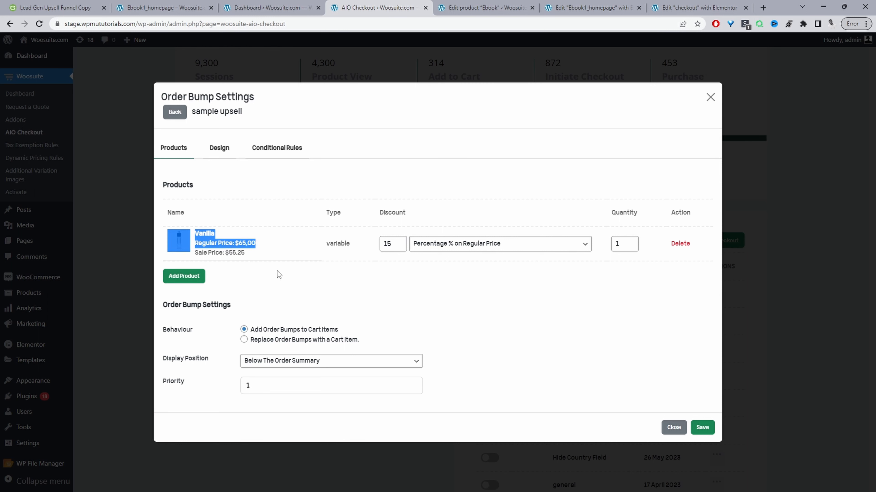
click(292, 275)
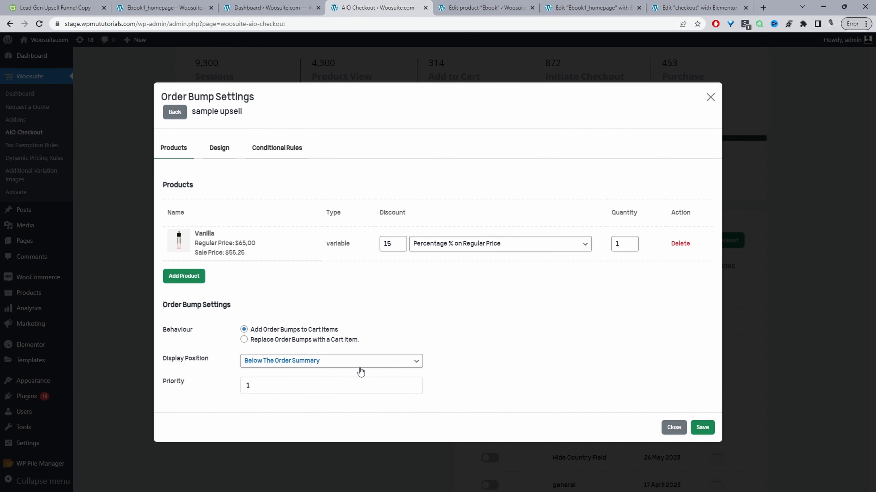
Step: Try the Notification style in the sample upsell order bump's design settings
click(219, 148)
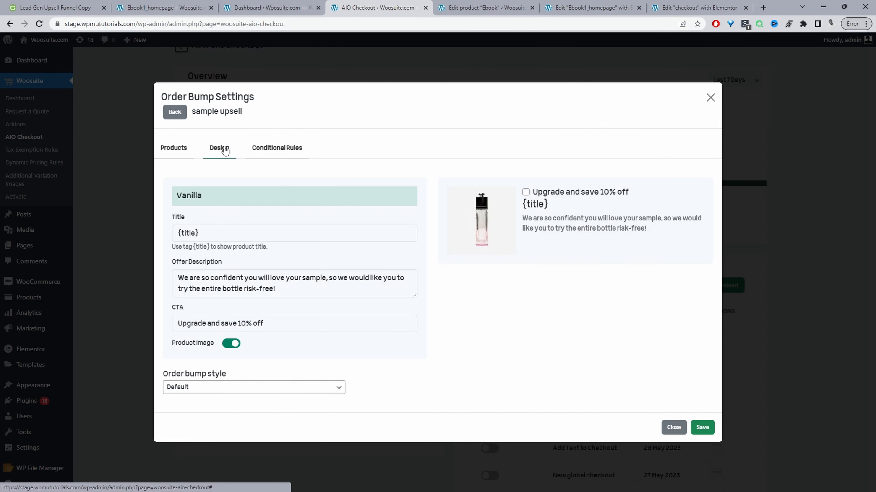
drag(243, 289, 178, 289)
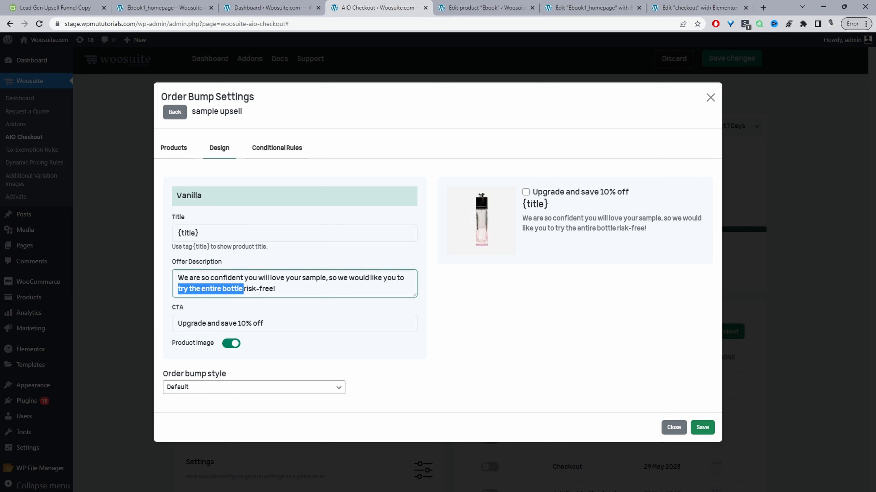
click(238, 387)
click(230, 407)
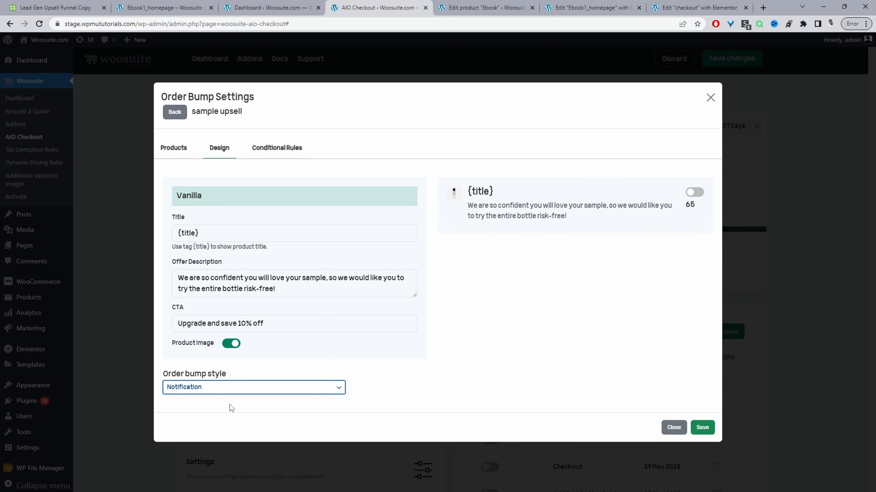
click(240, 388)
click(235, 397)
Step: Examine the conditional rules that trigger the sample upsell order bump and close its settings without saving
click(267, 153)
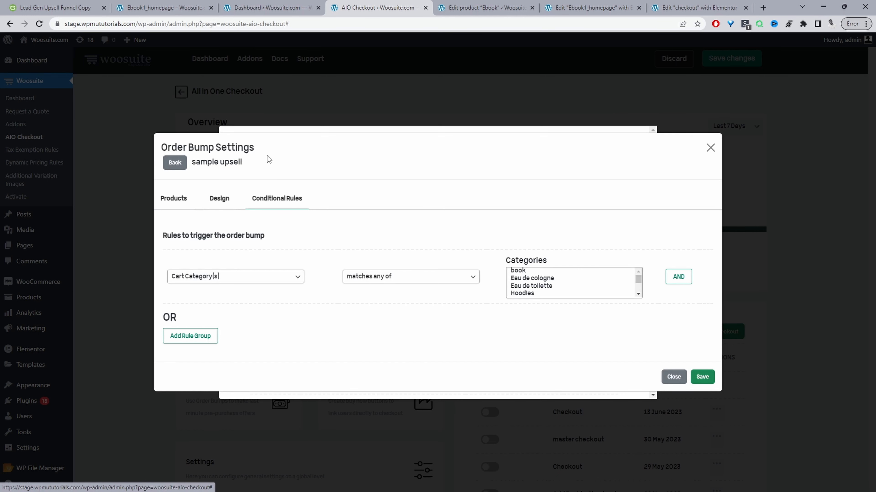
click(260, 280)
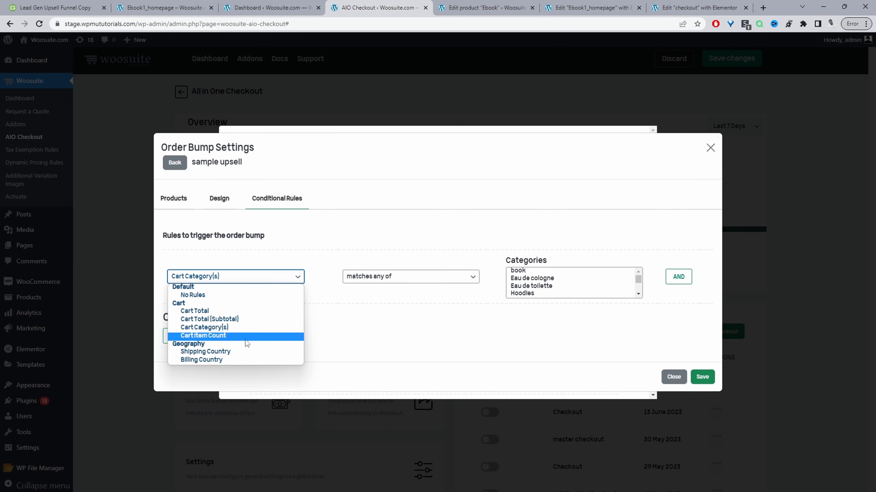
click(439, 341)
scroll(615, 279, down, 3)
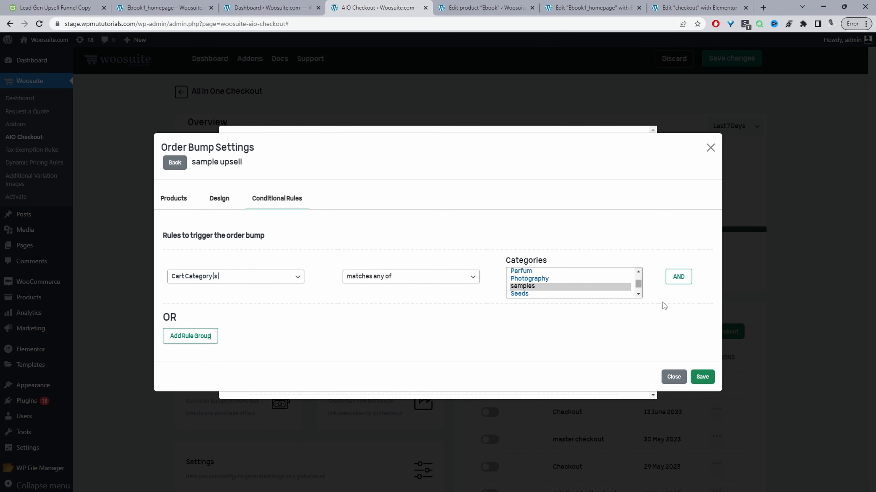
click(673, 377)
click(615, 122)
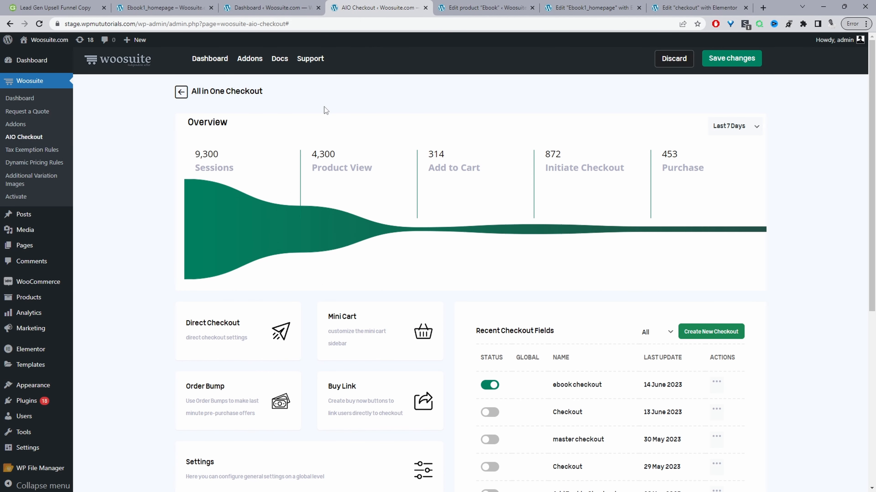
Step: Create a new WordPress page and switch its editing mode from code to the visual editor
mouse_move(136, 40)
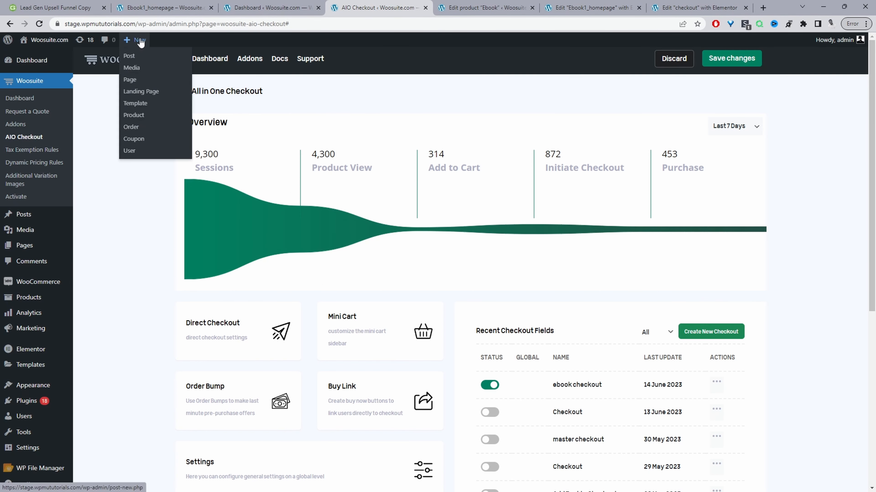
click(130, 81)
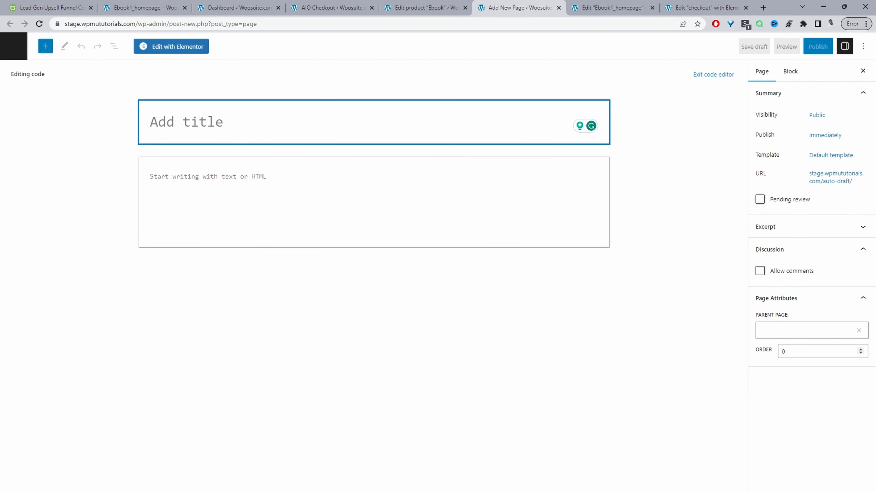
click(863, 47)
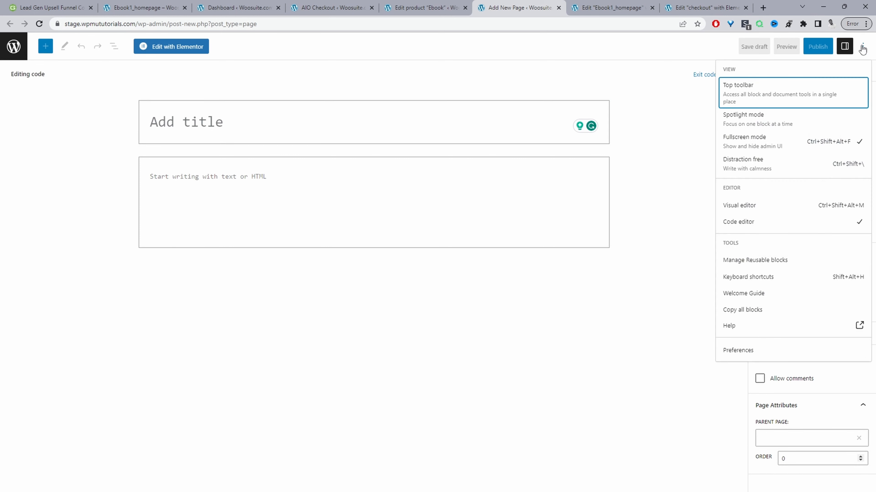
click(777, 206)
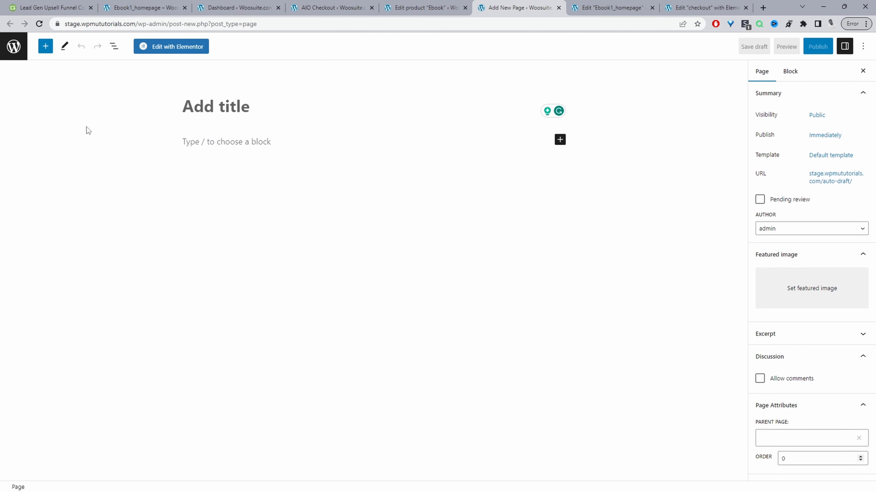
Step: Insert the Ecosystem "Positive growth." pattern into the new page and save it as a draft
click(559, 139)
click(610, 293)
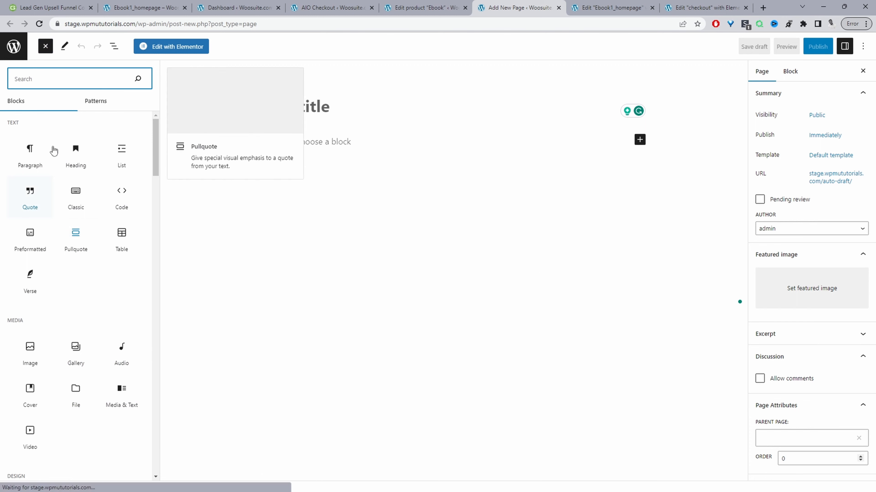
click(93, 104)
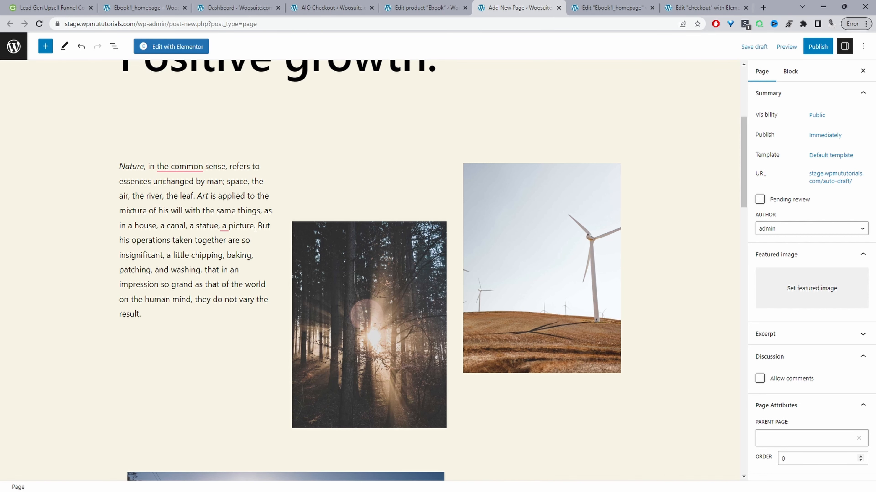
key(ctrl+s)
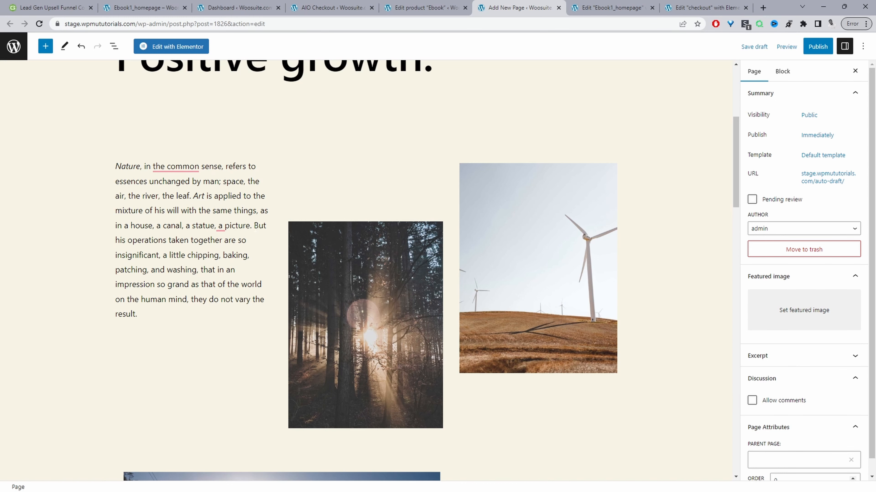
scroll(416, 204, down, 10)
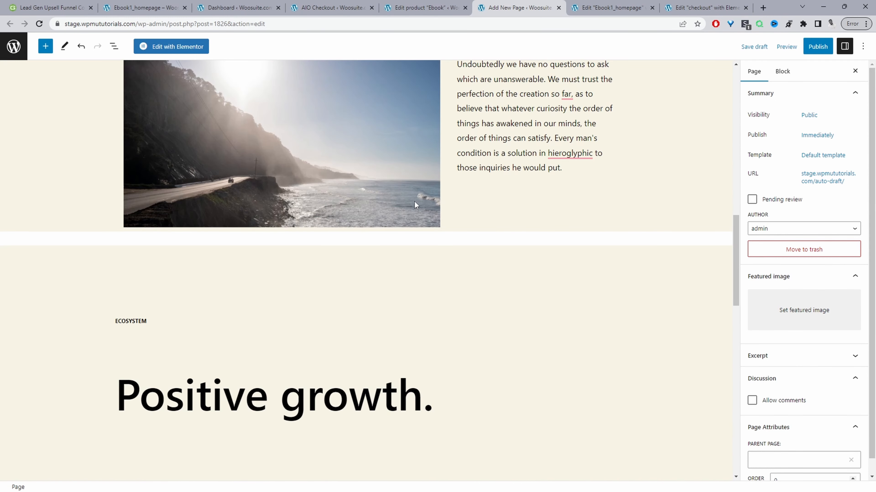
click(12, 48)
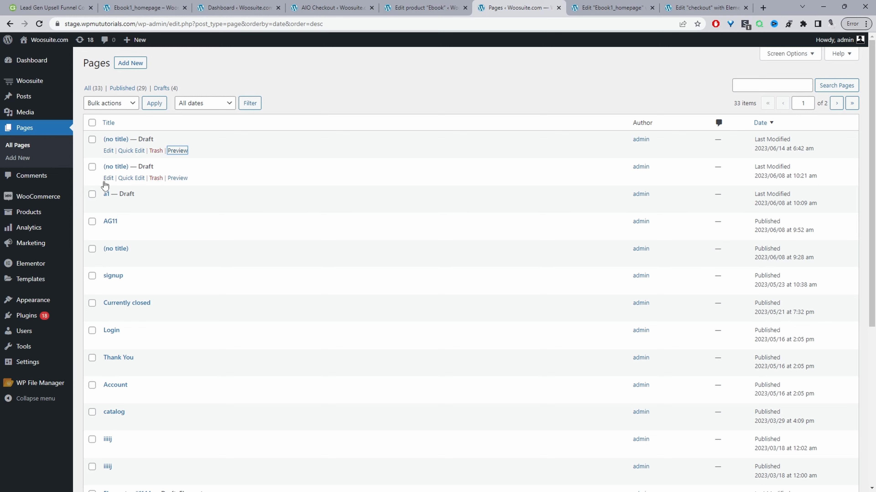
Step: In the Ebook1_homepage Elementor editor, add a heading above the main headline and replace "Add Your Heading Text" with "bjbjikjbkjb kjjkj nk jk"
key(ctrl+Tab)
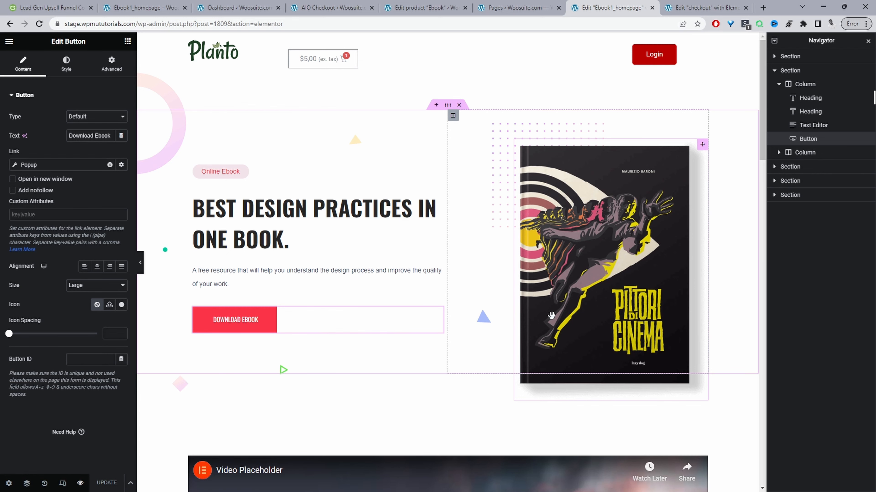
scroll(388, 287, down, 3)
scroll(365, 298, up, 3)
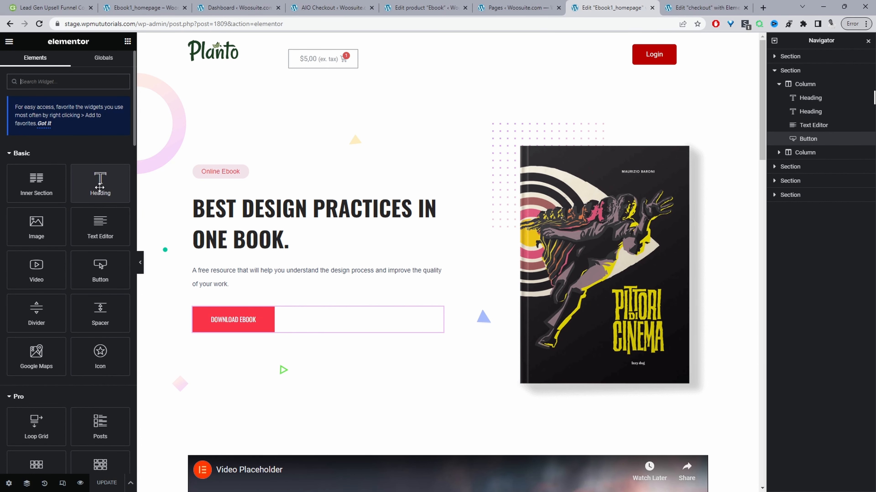
drag(99, 187, 313, 218)
drag(69, 127, 2, 134)
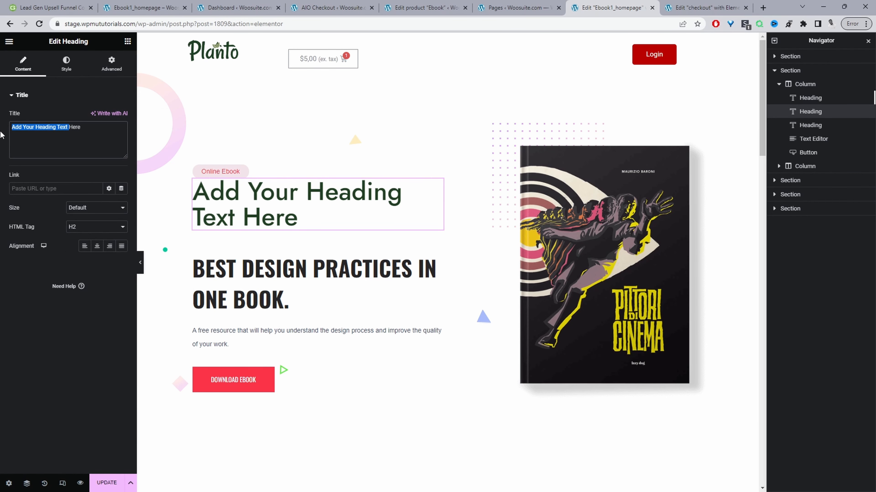
text(bjbjikjbkjb  kjjkj nk)
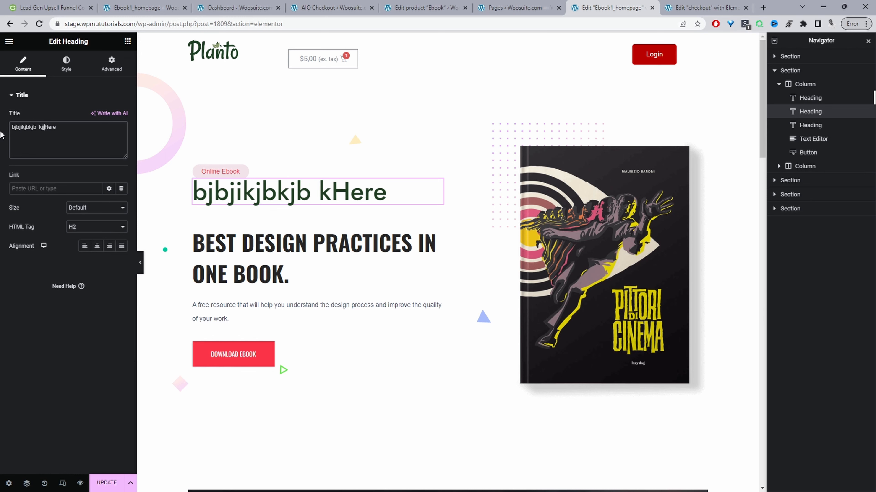
text(  jk)
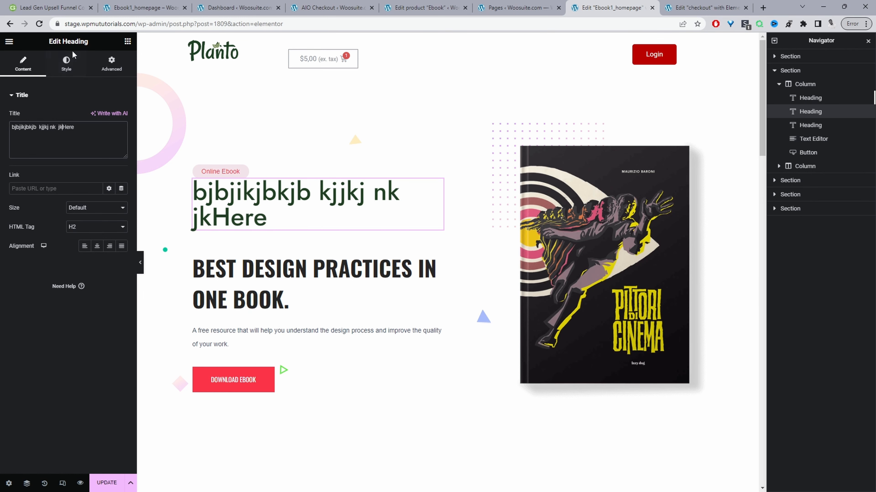
Step: Delete the placeholder test heading above the main headline on the ebook homepage
click(68, 64)
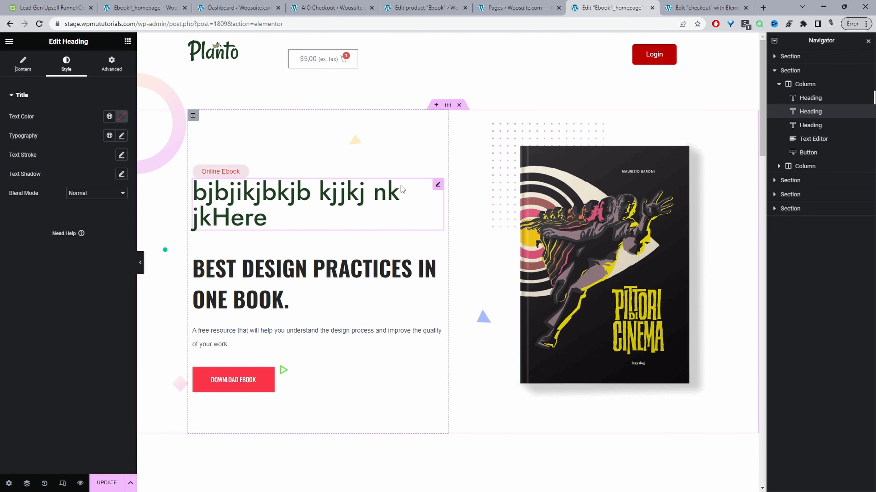
right_click(436, 188)
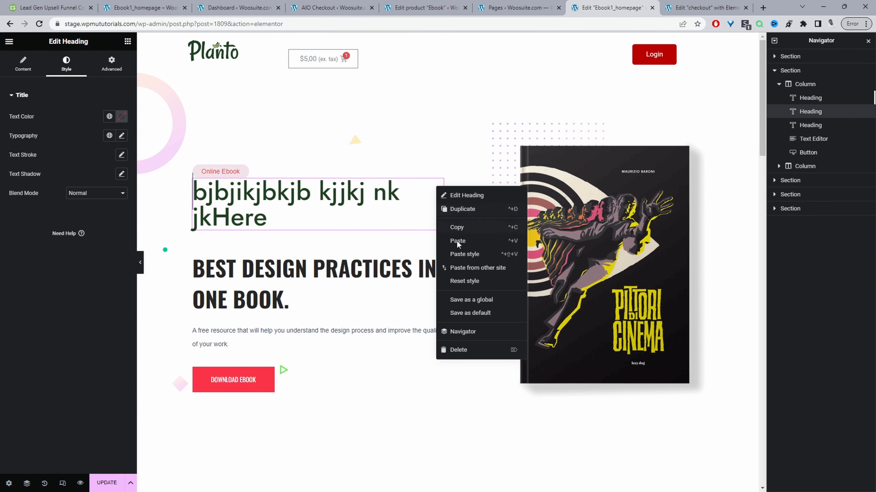
click(467, 350)
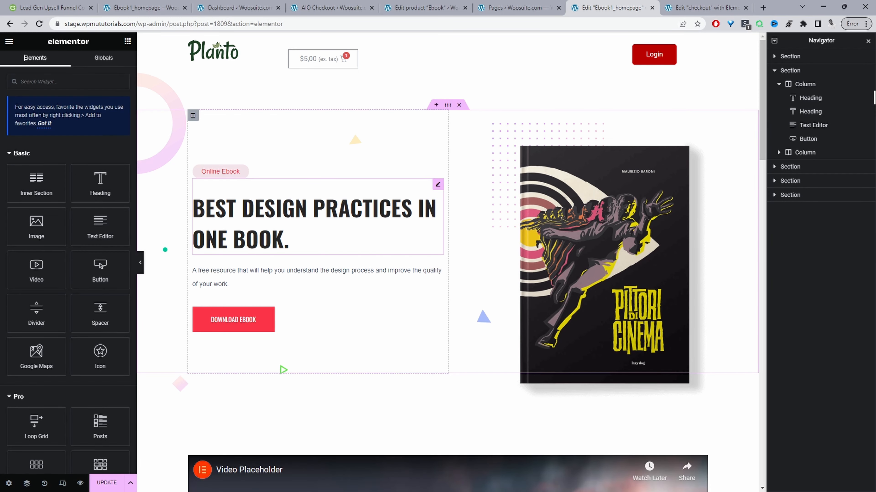
Step: Add a three-column section with a wide middle column below the About the Author section
scroll(345, 232, down, 15)
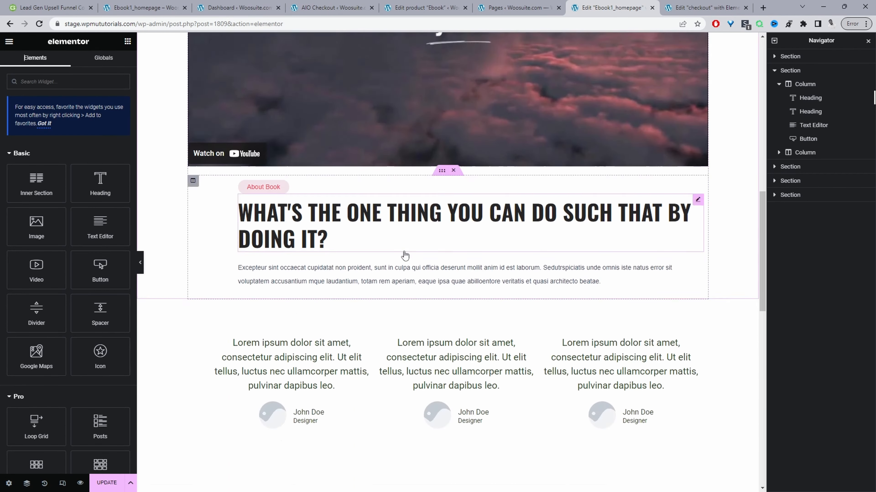
scroll(405, 255, down, 15)
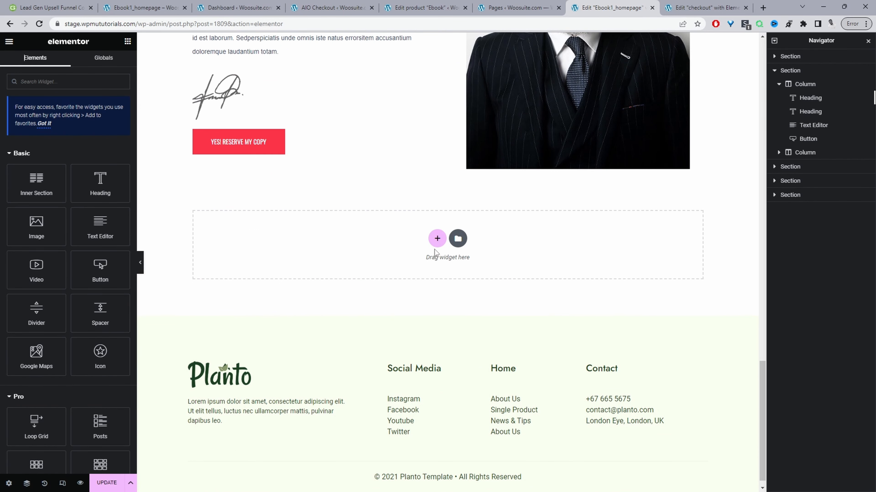
click(436, 238)
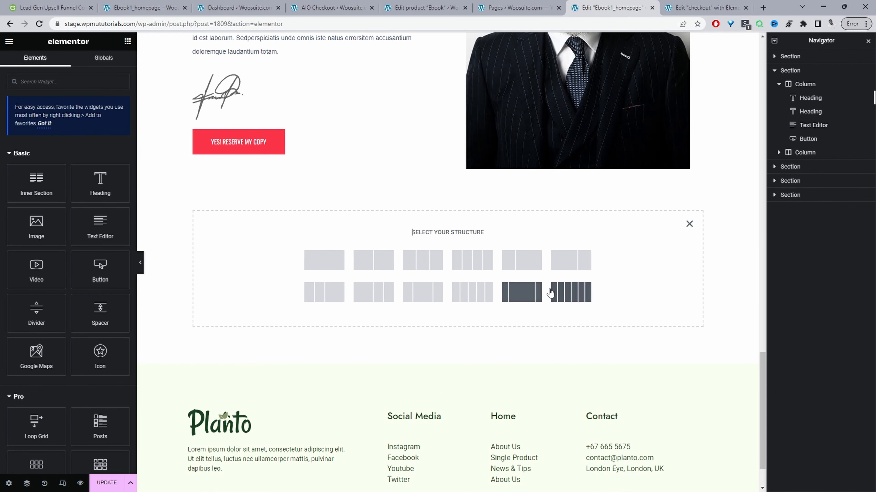
click(520, 293)
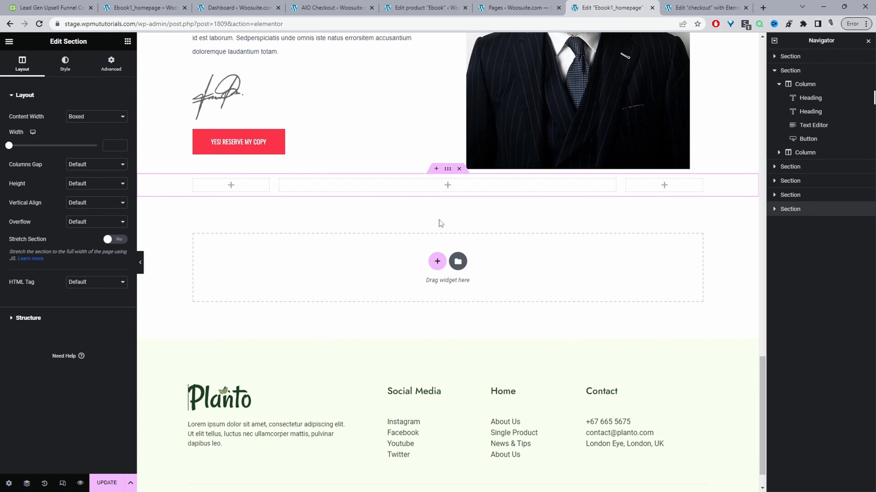
click(452, 188)
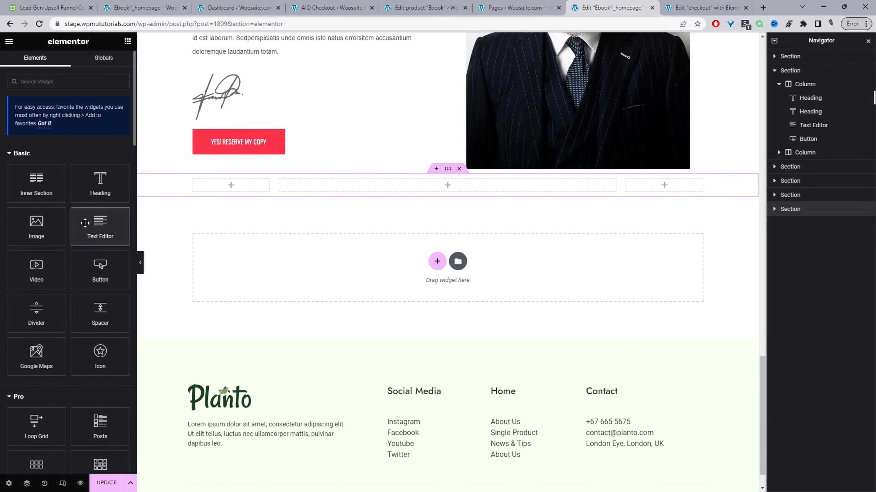
Step: Place a Text Editor widget in the middle column, replace its text with [wooaio_checkout id=1825], and update the page
drag(85, 222, 366, 188)
key(ctrl+a)
key(BackSpace)
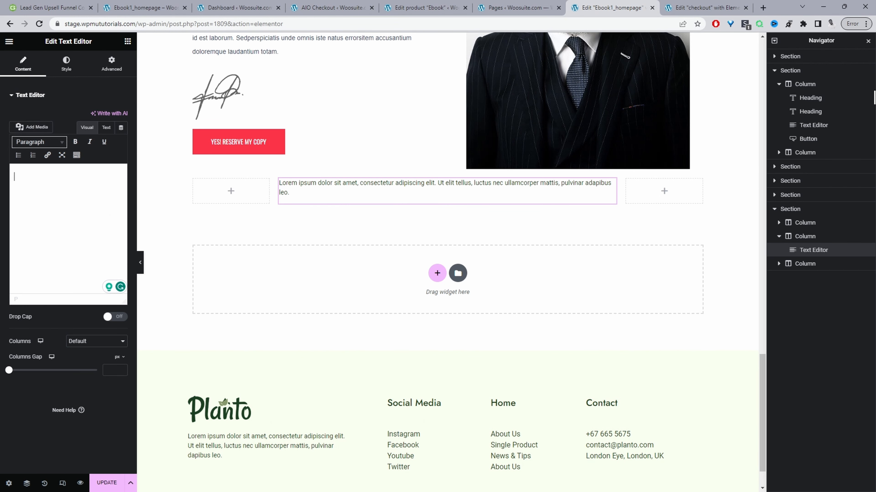
text([wooaio_checkout id=1825])
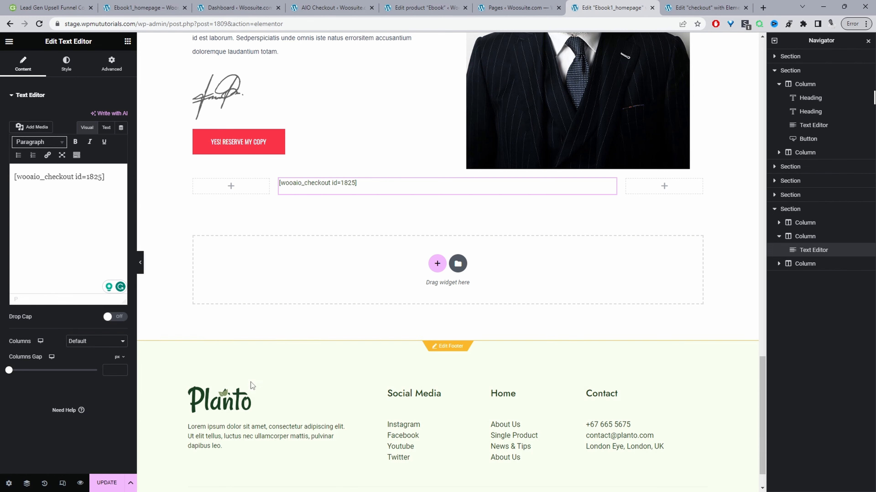
click(106, 487)
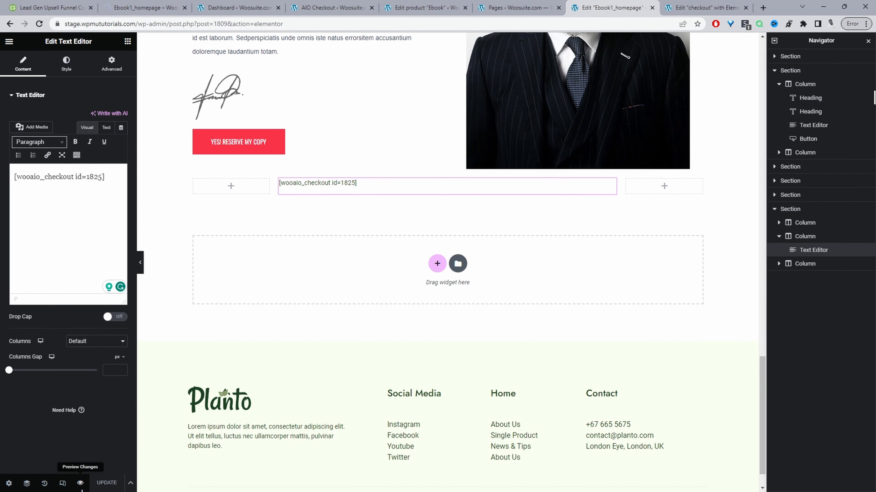
Step: Preview the homepage, inspect the embedded checkout form, then open and dismiss the checkout popup of the hero's Download Ebook button
click(80, 483)
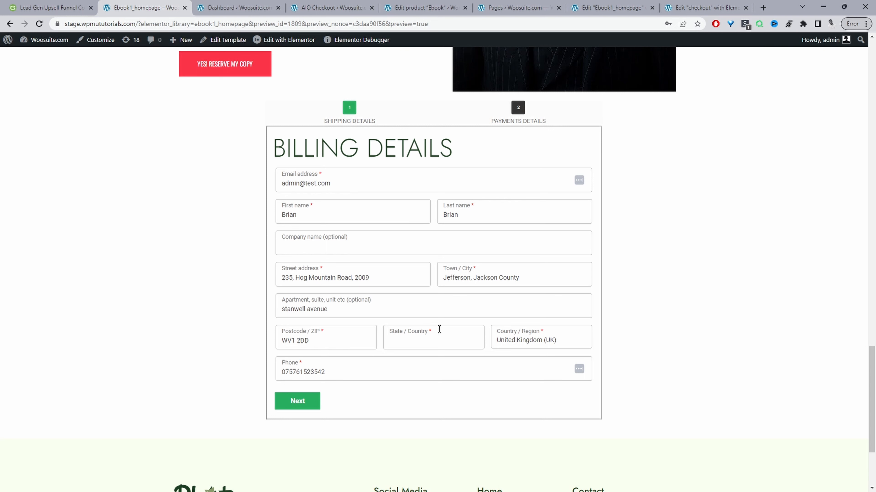
drag(272, 148, 455, 157)
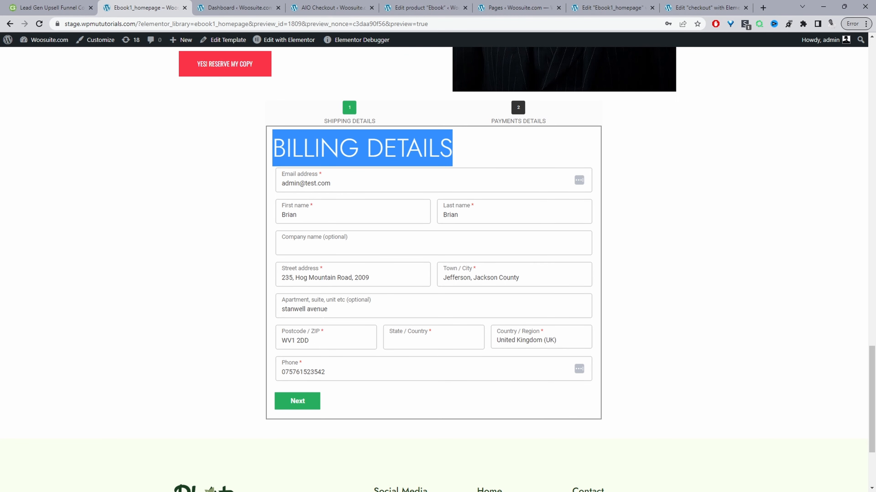
scroll(510, 393, up, 5)
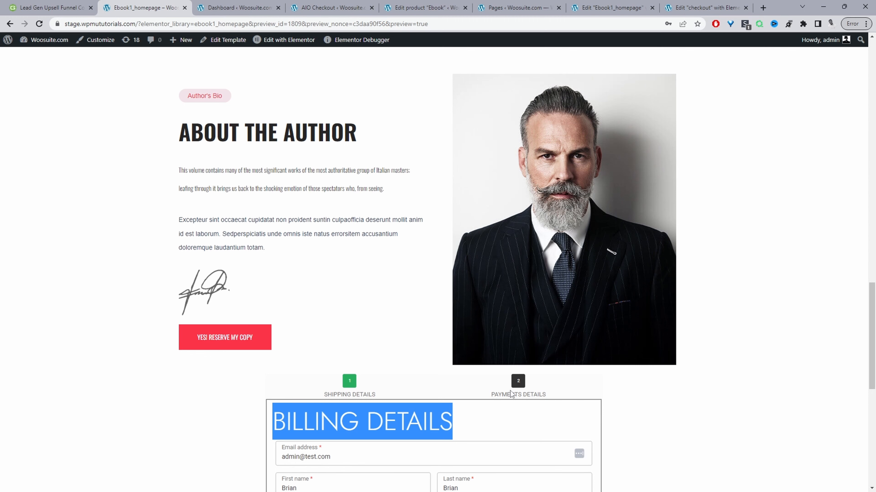
scroll(493, 322, up, 15)
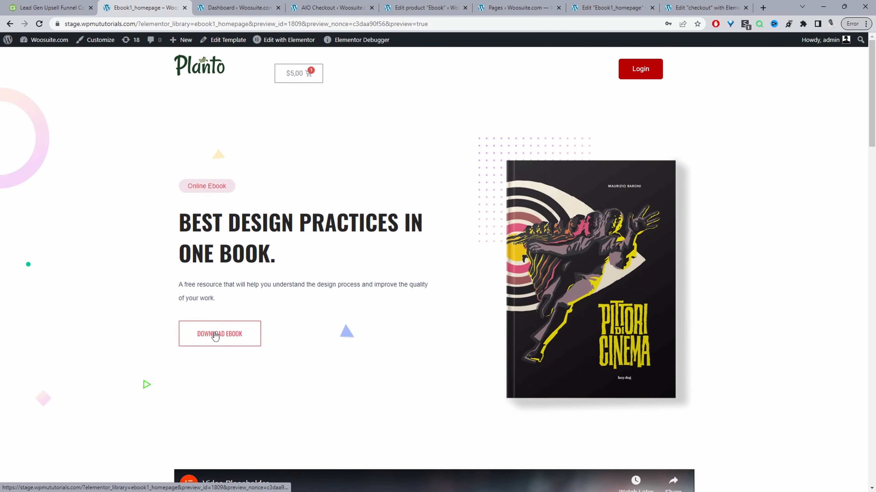
click(215, 336)
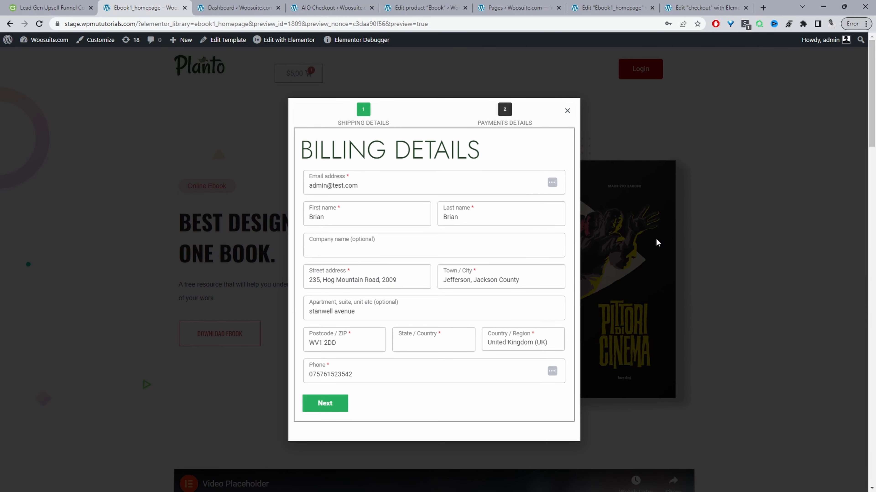
click(700, 224)
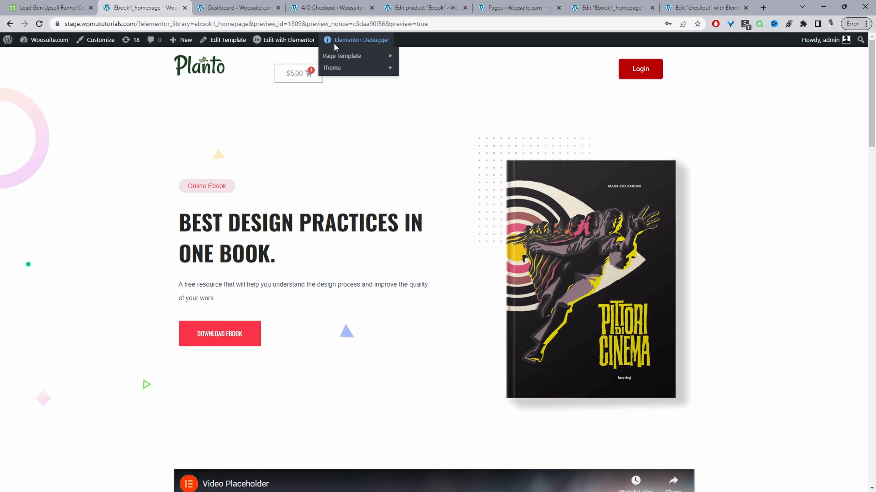
Step: From the WordPress dashboard, create a new Elementor popup template named "ebook checkout form"
click(230, 9)
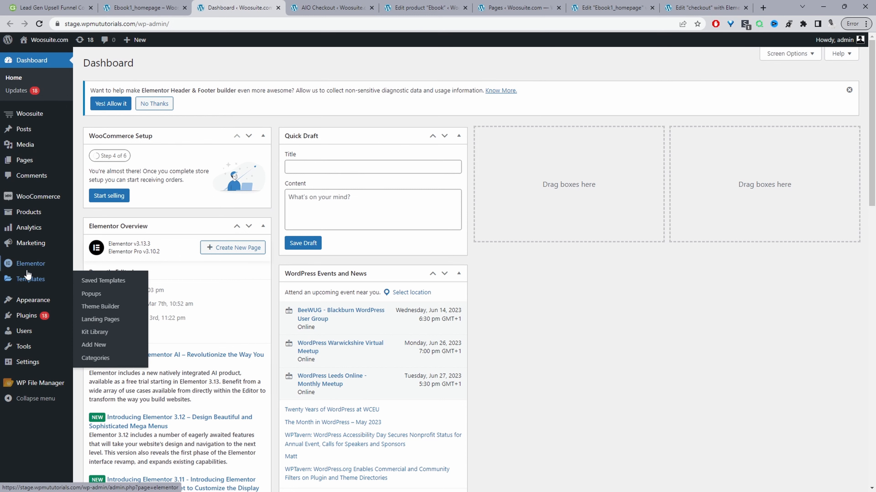
mouse_move(32, 289)
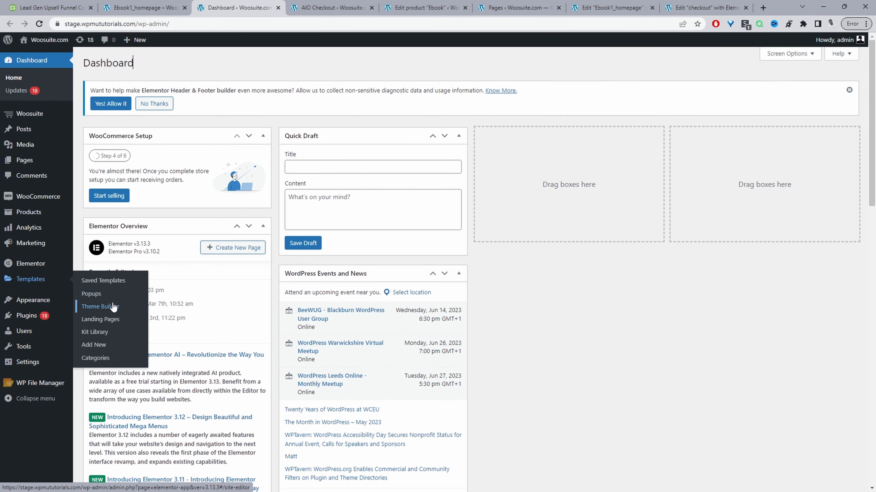
click(92, 295)
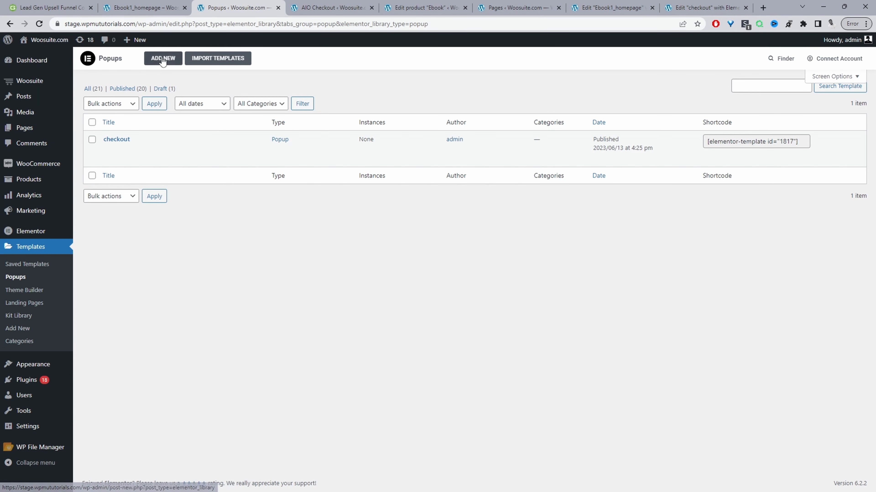
mouse_move(123, 140)
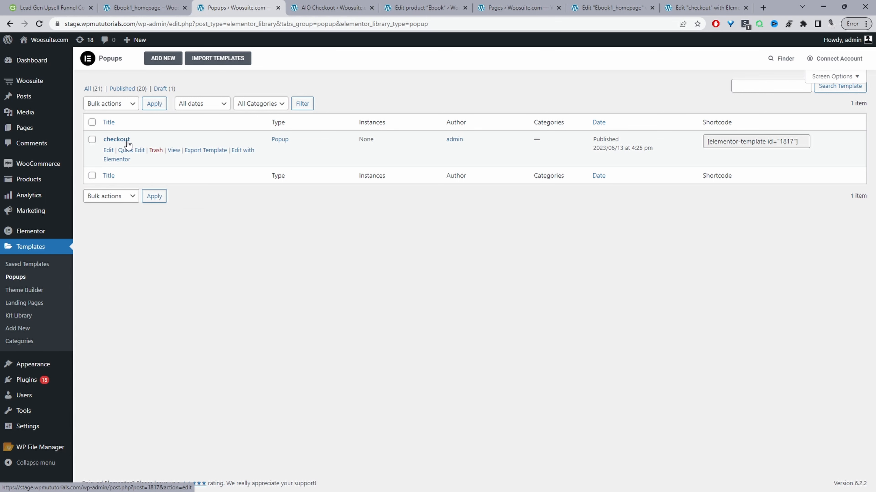
click(169, 60)
click(495, 306)
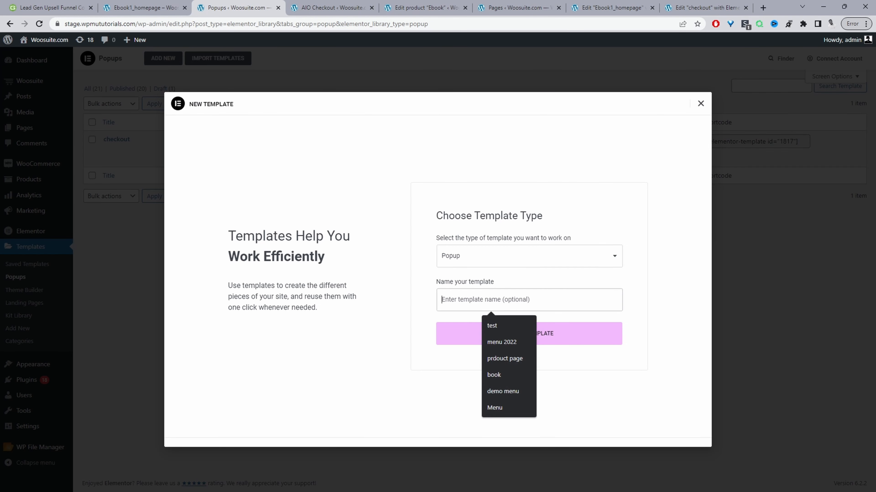
text(eb)
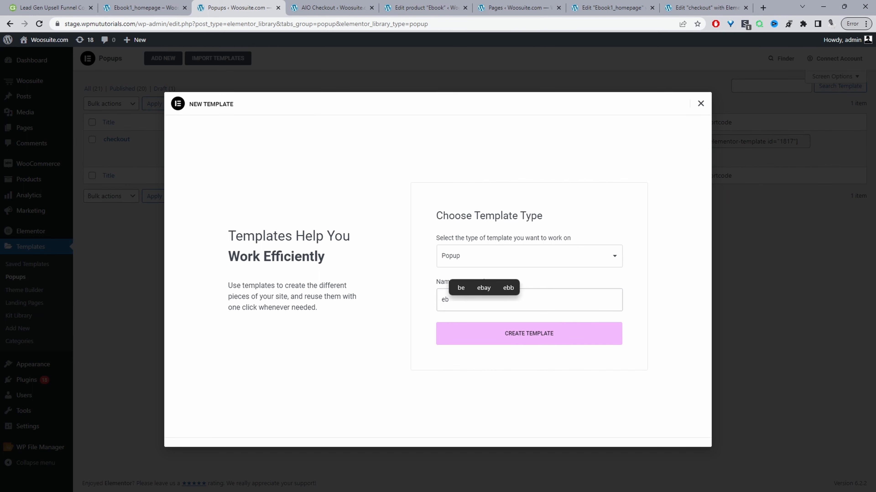
text(ook checkout form)
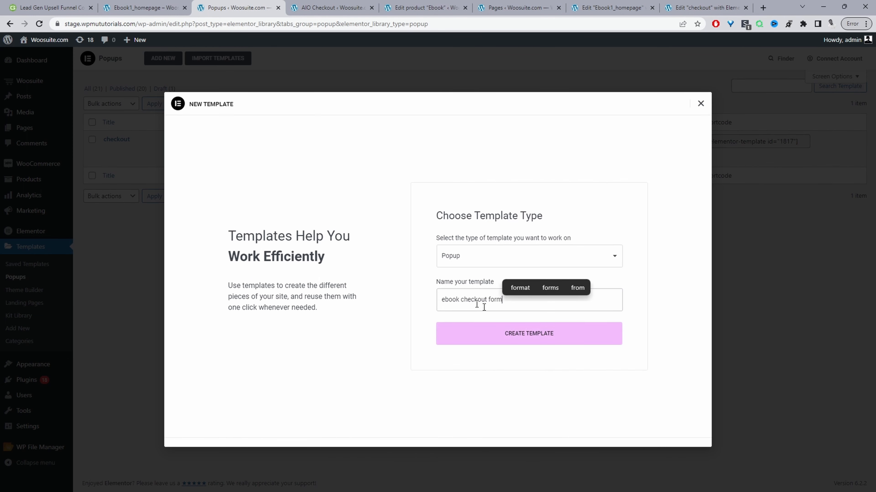
click(537, 337)
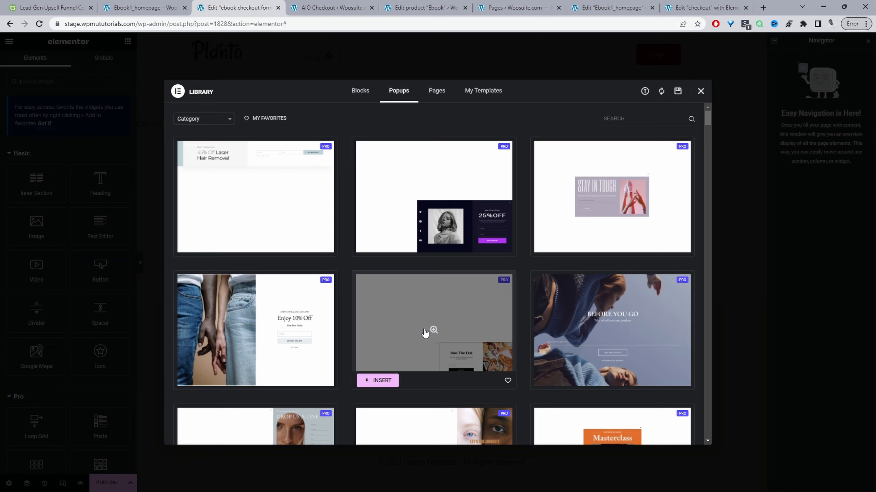
Step: Dismiss the template library without inserting a design and add a Text Editor widget to the popup containing [wooaio_checkout id=1825]
scroll(397, 284, down, 3)
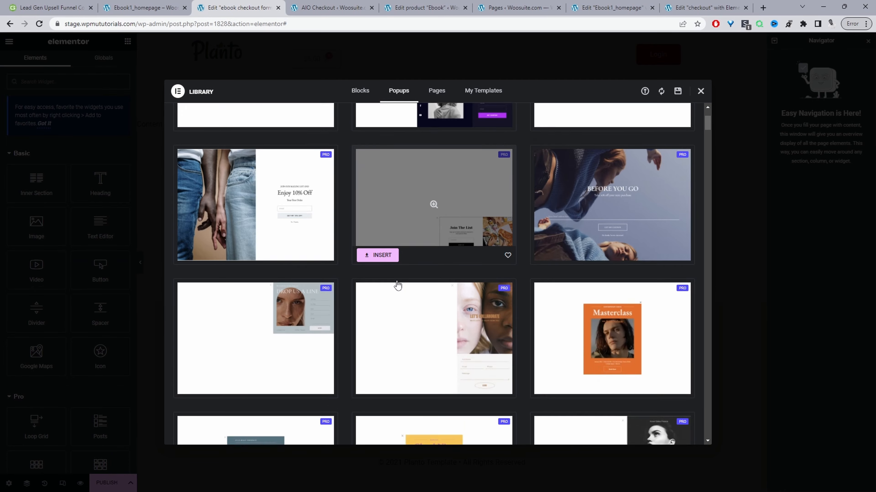
scroll(397, 285, down, 15)
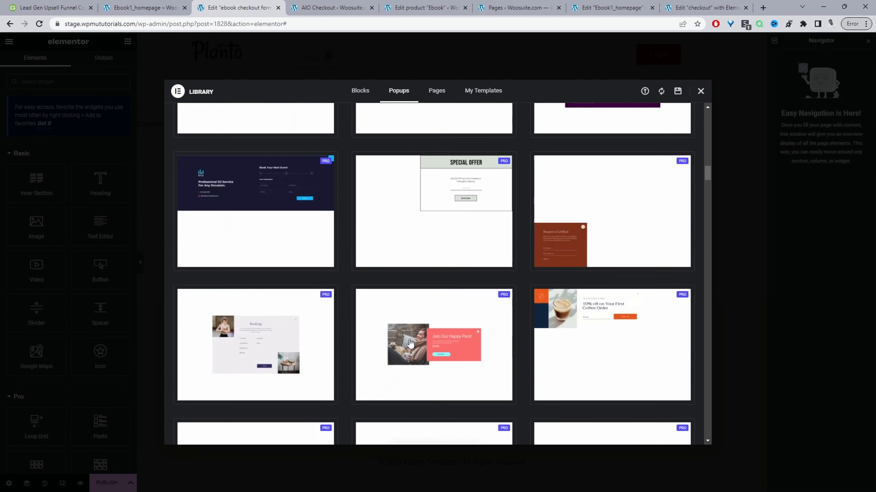
scroll(409, 343, up, 15)
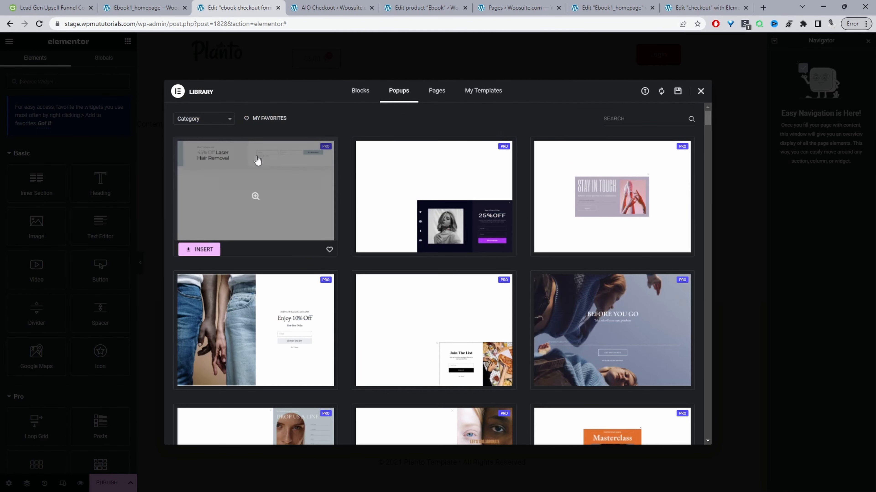
click(700, 91)
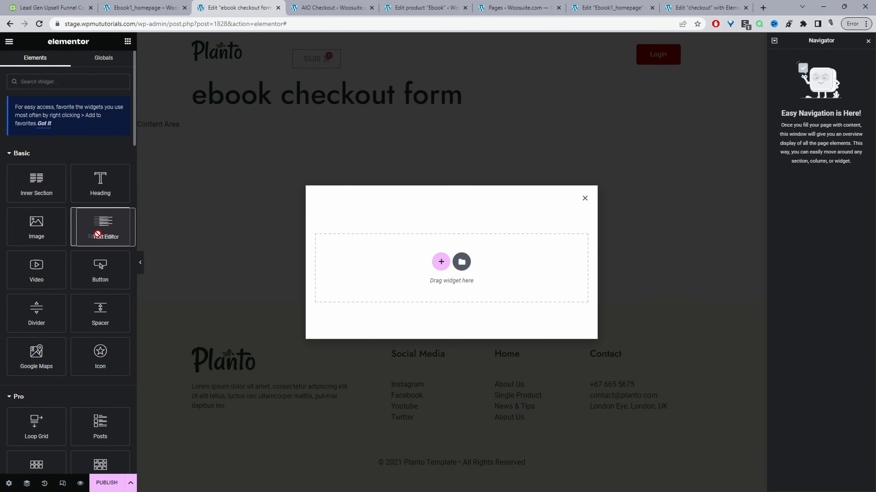
drag(95, 232, 418, 272)
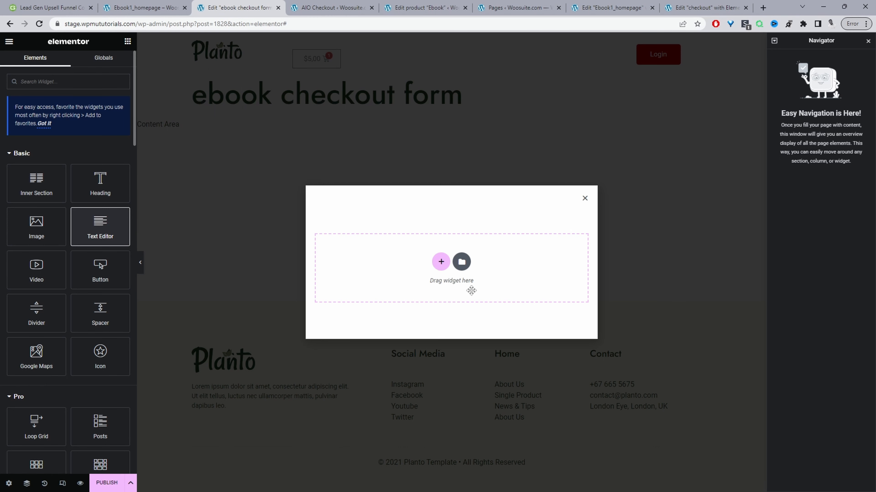
triple_click(69, 220)
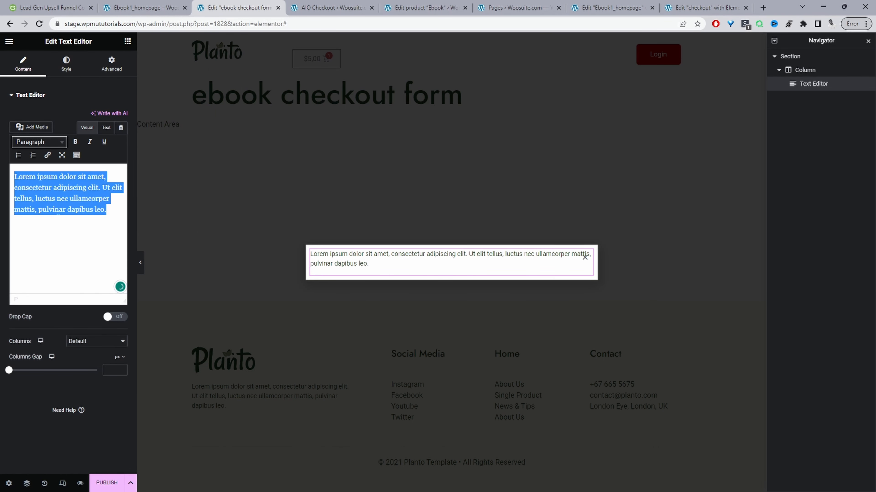
text([wooaio_checkout id=1825])
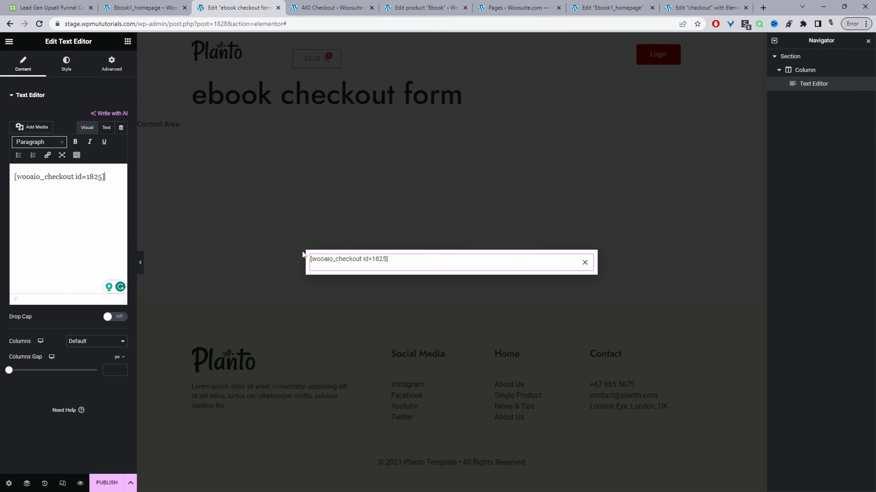
Step: Publish the ebook checkout popup without adding any display conditions and return to the widget list
click(103, 486)
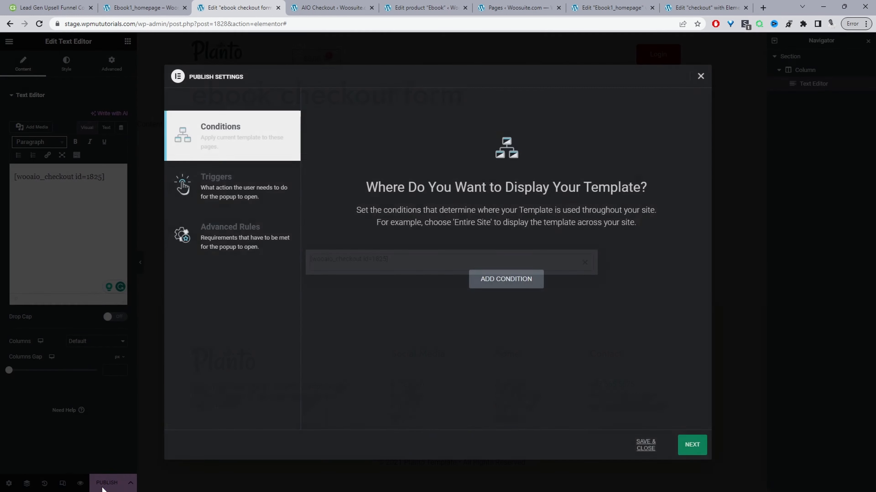
click(651, 453)
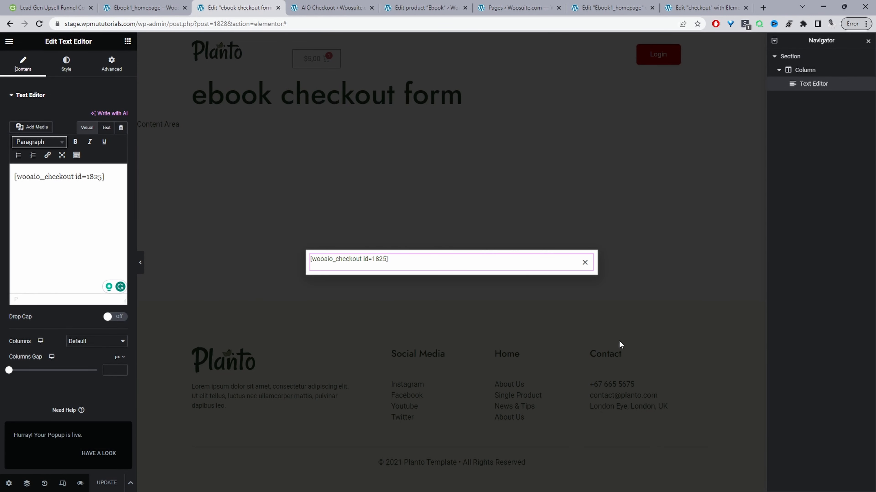
click(127, 41)
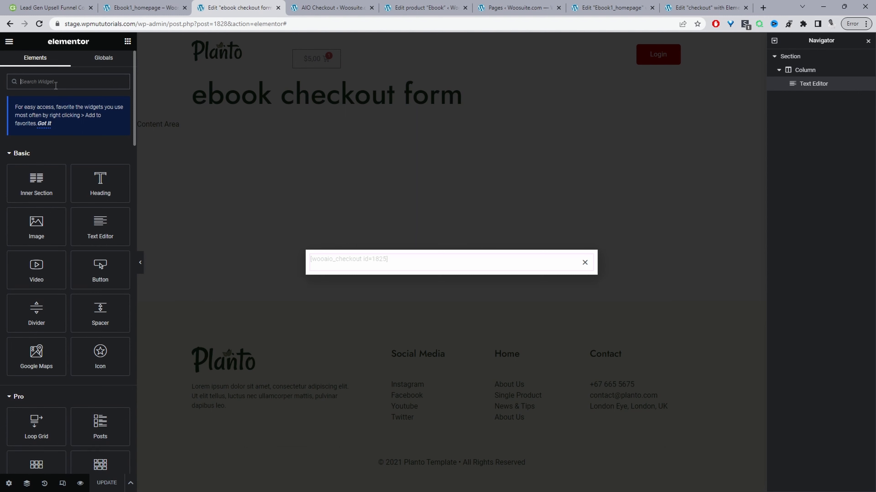
Step: Add a Testimonial widget below the checkout shortcode and update the popup without adding display conditions
text(test)
drag(36, 162, 484, 267)
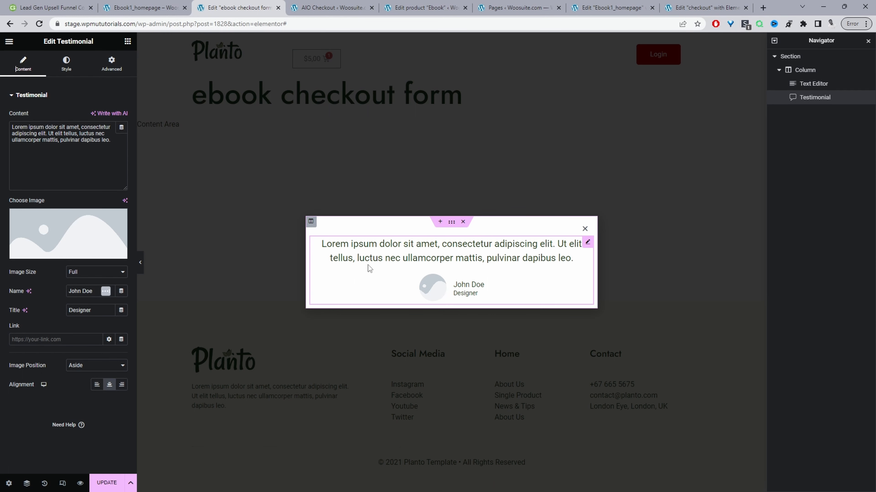
click(425, 227)
click(103, 483)
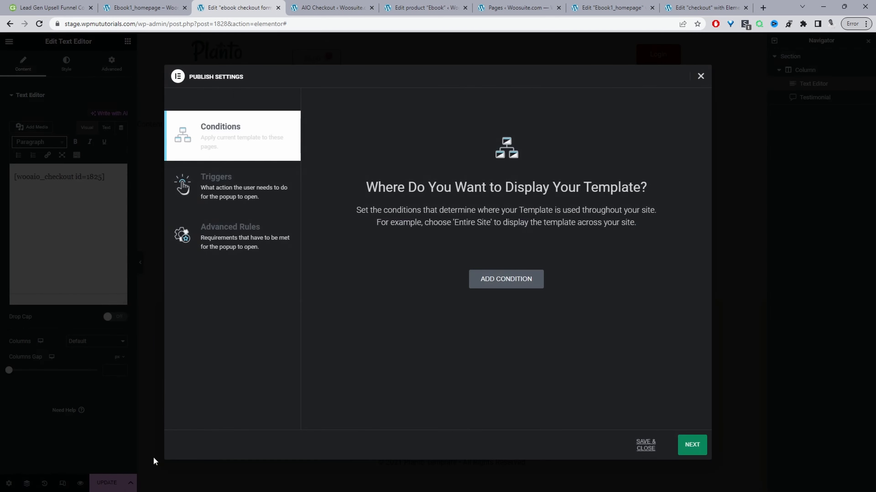
click(647, 448)
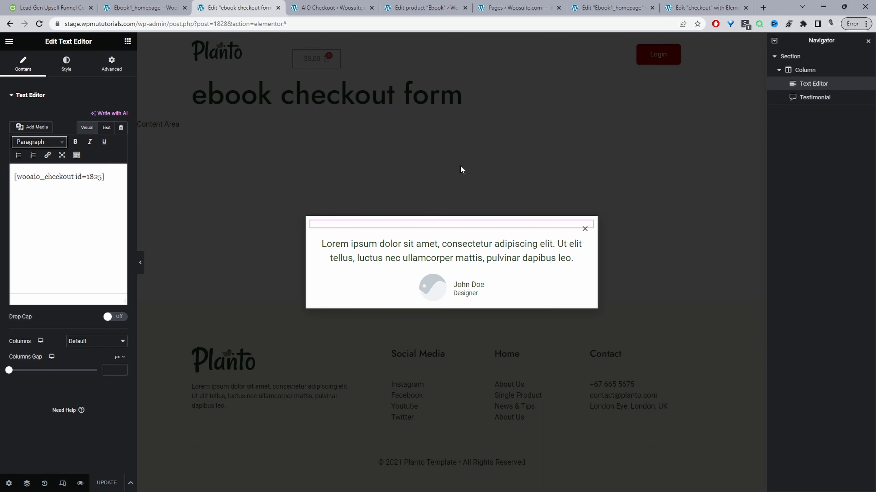
Step: In the Ebook1_homepage template, set the "Yes! Reserve my copy" button's link to the dynamic Popup action
click(600, 13)
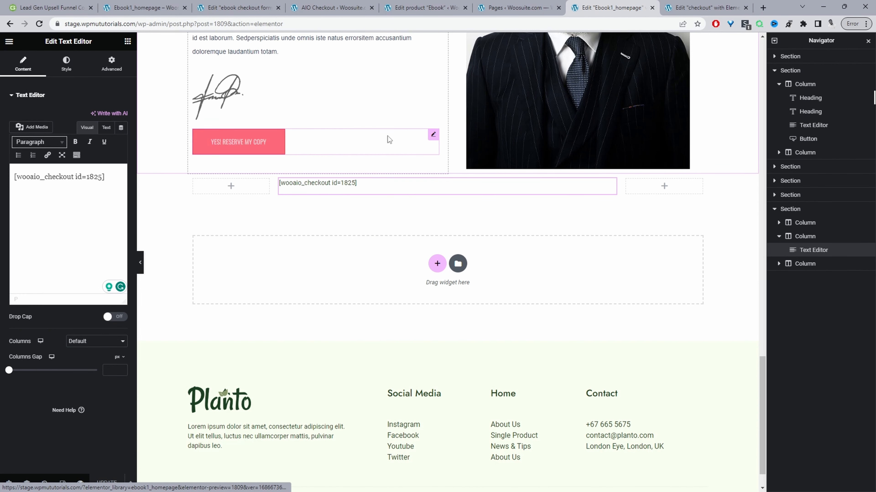
click(432, 136)
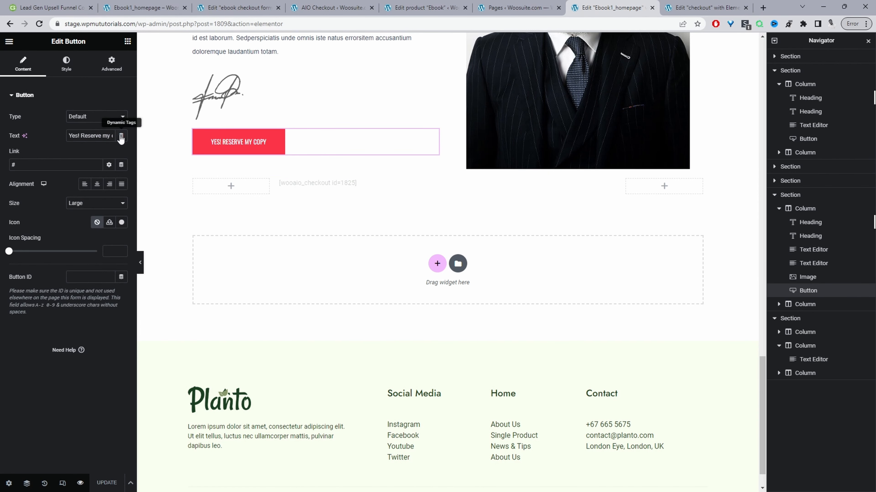
drag(27, 163, 2, 164)
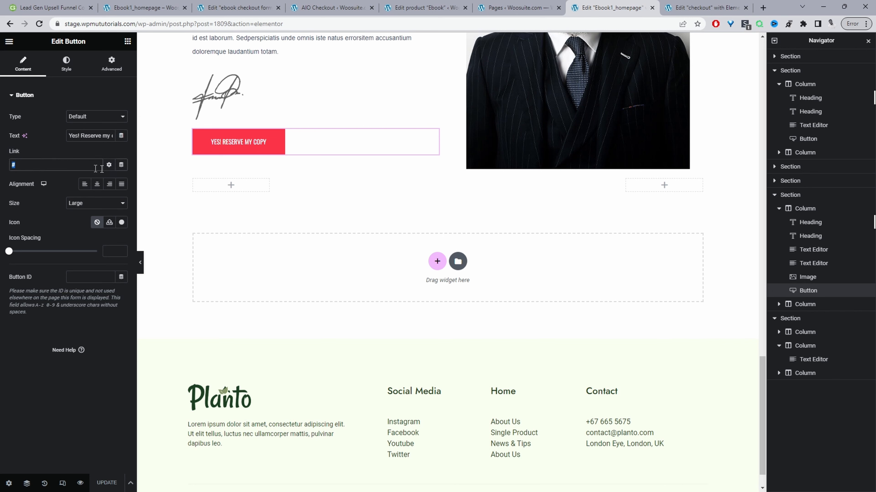
click(121, 165)
scroll(72, 257, down, 3)
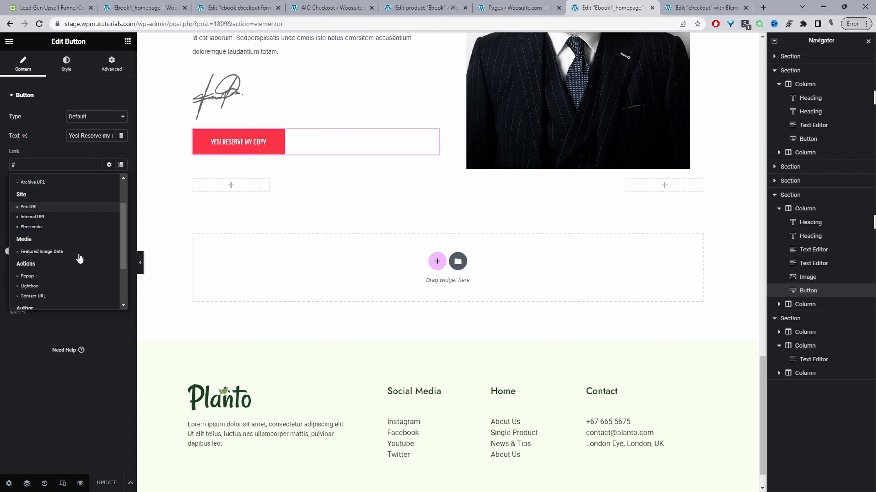
click(27, 277)
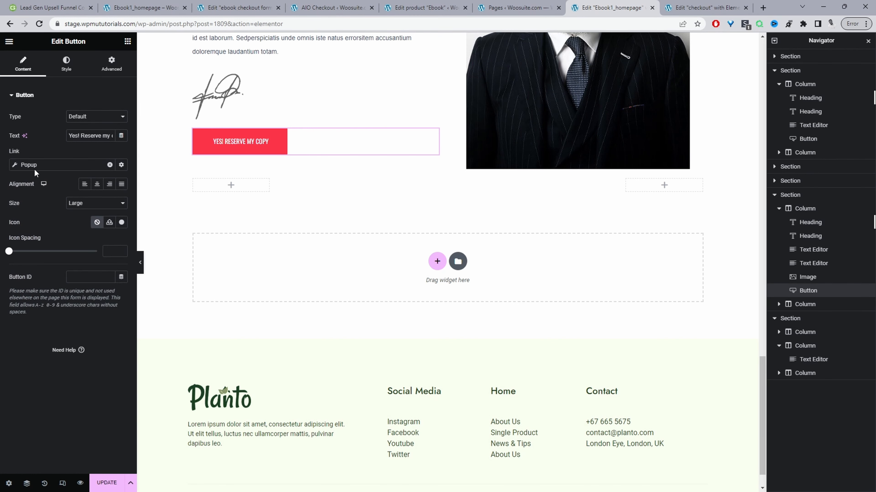
Step: Make the button's popup link open the "ebook checkout form" template and update the homepage
click(16, 168)
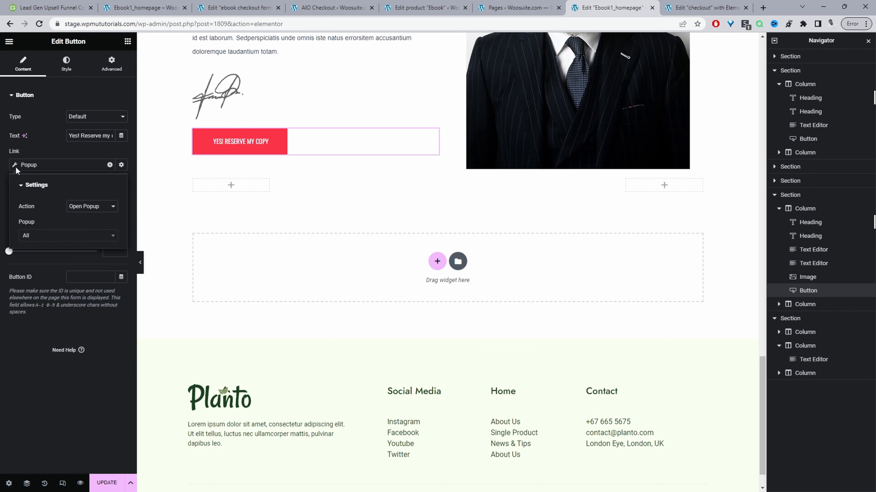
click(66, 236)
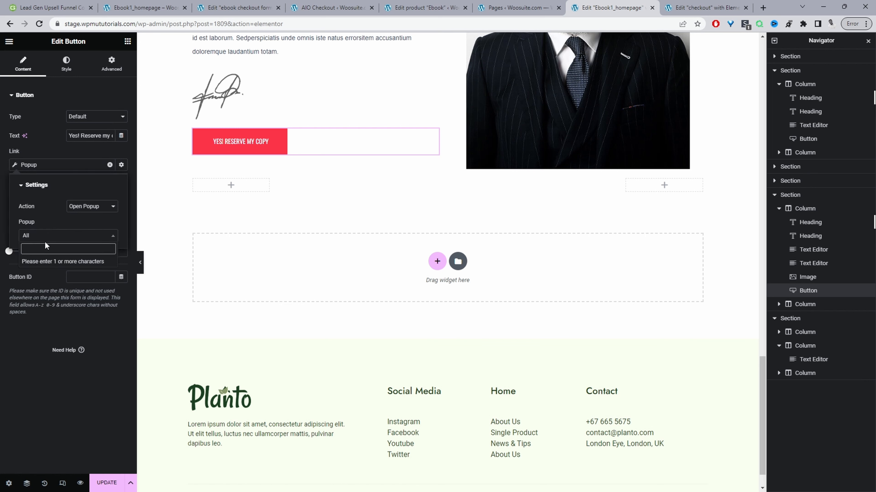
text(eboo)
click(56, 263)
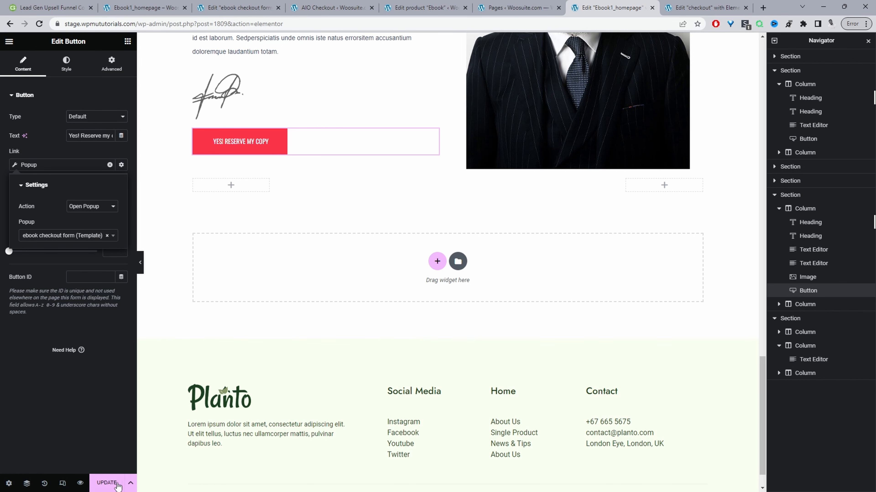
click(108, 483)
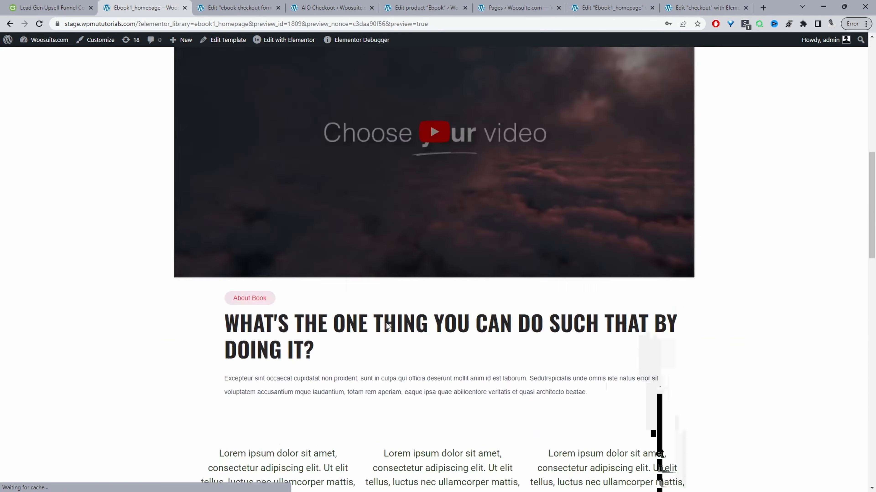
Step: Preview the homepage, open and dismiss the checkout popup of the "Yes! Reserve my copy" button, and look over the page
scroll(385, 323, down, 12)
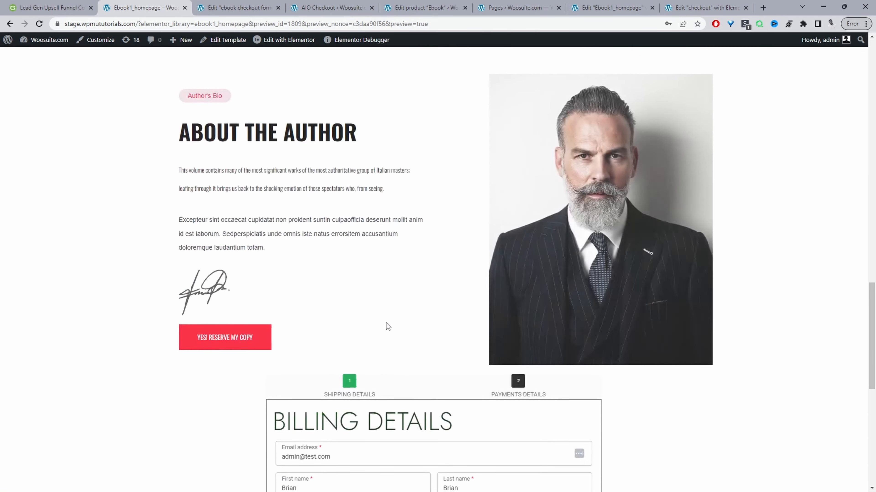
click(210, 339)
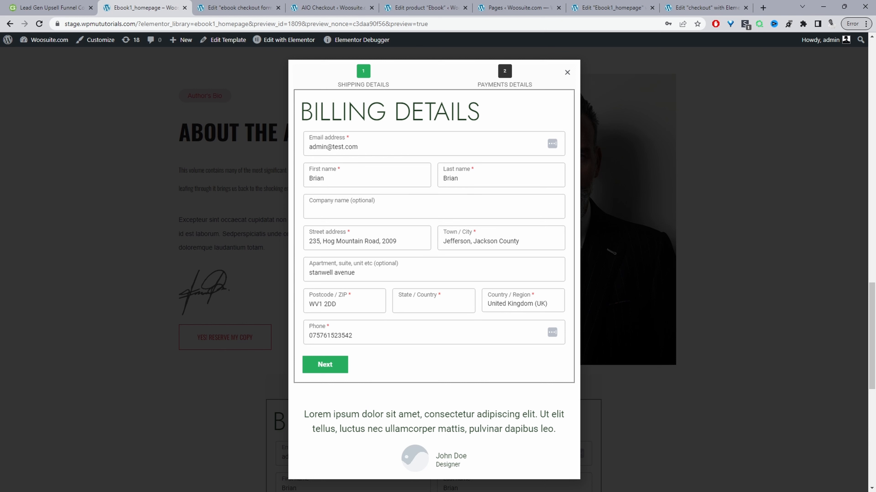
click(86, 220)
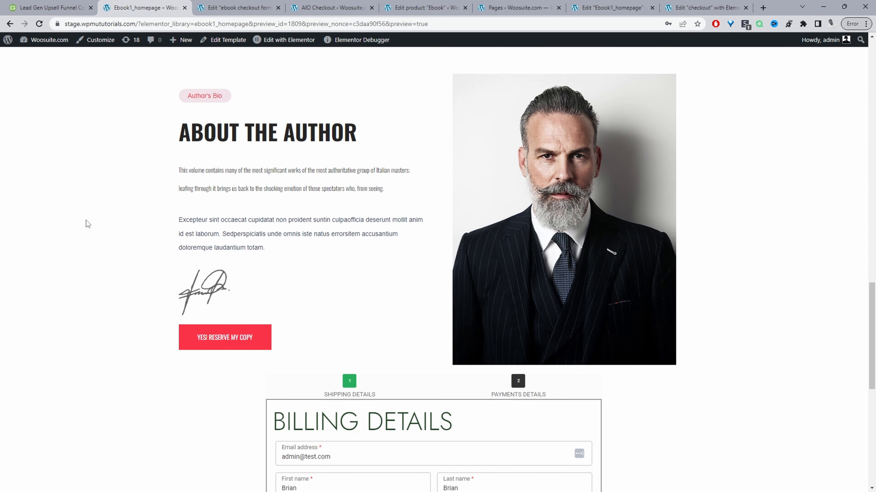
scroll(151, 214, up, 12)
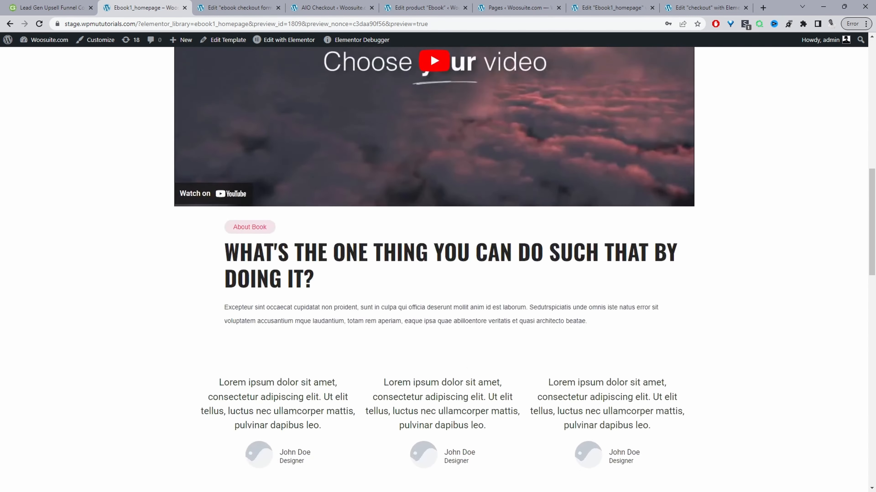
scroll(312, 185, up, 8)
Step: Delete the About Book heading section between the video and the testimonials in the homepage template
click(613, 7)
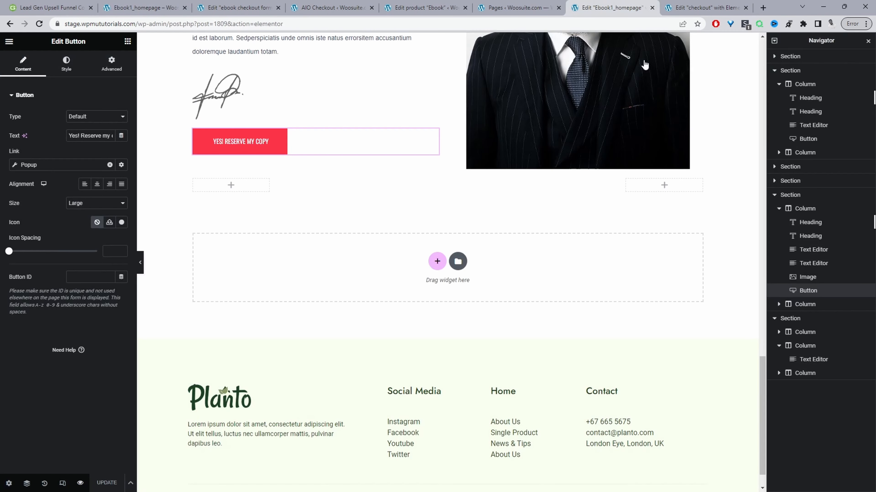
scroll(395, 219, up, 10)
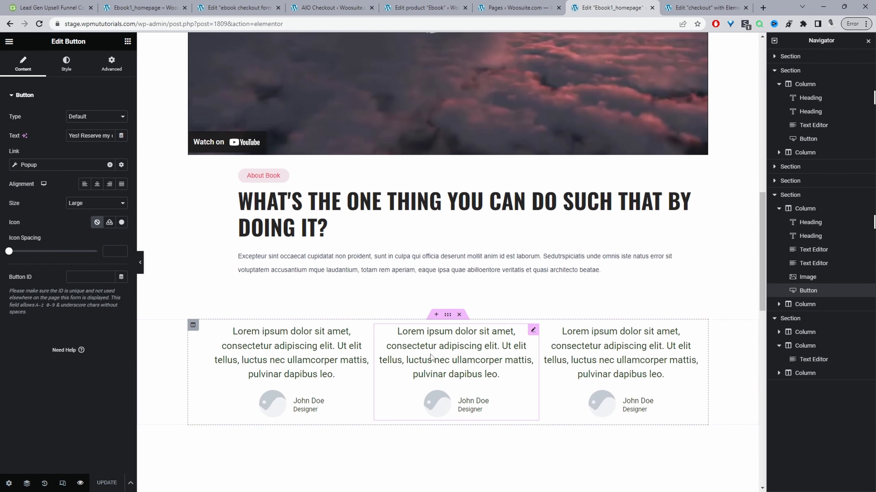
click(459, 158)
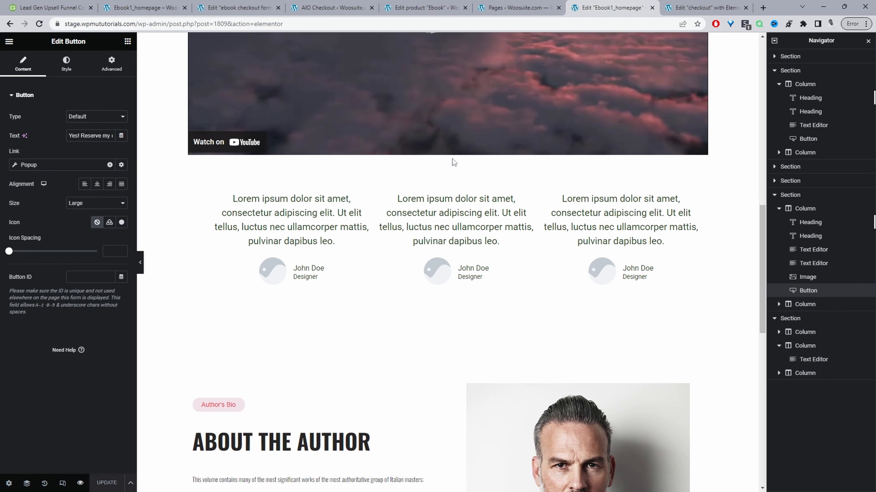
Step: Open the template library from the empty area below the checkout form and examine the Call To Action block designs
click(127, 41)
scroll(431, 276, down, 10)
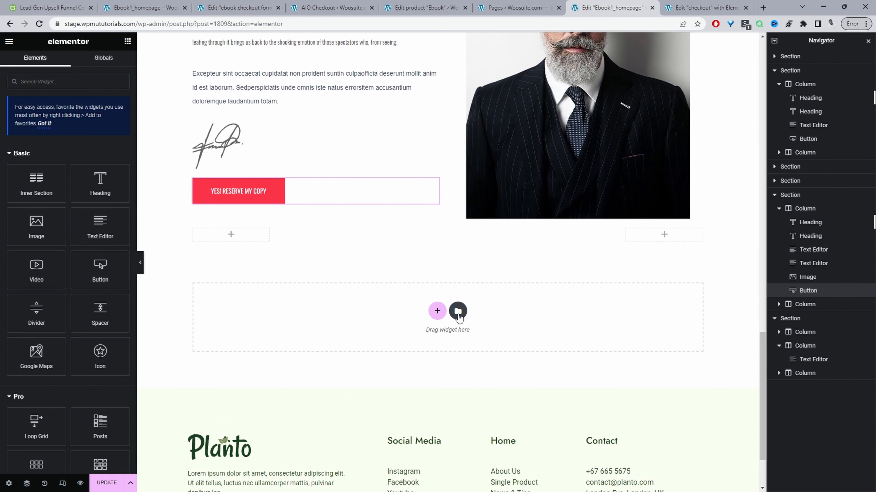
click(458, 311)
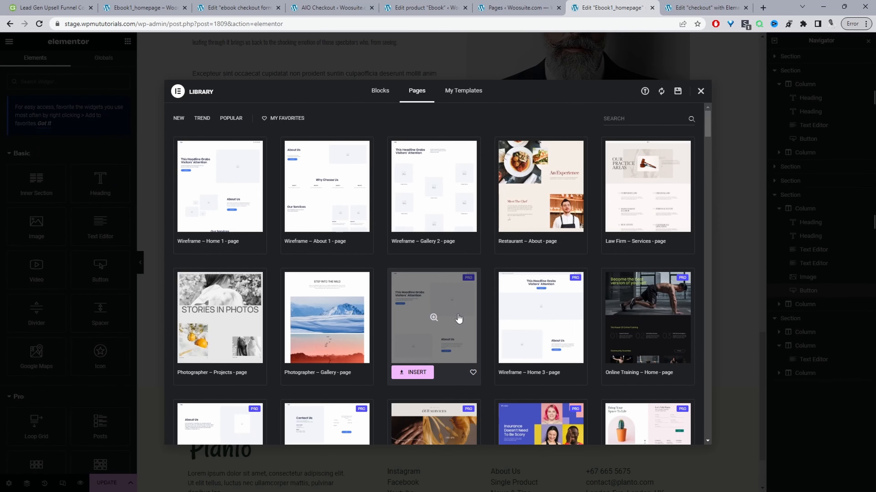
scroll(552, 341, down, 1)
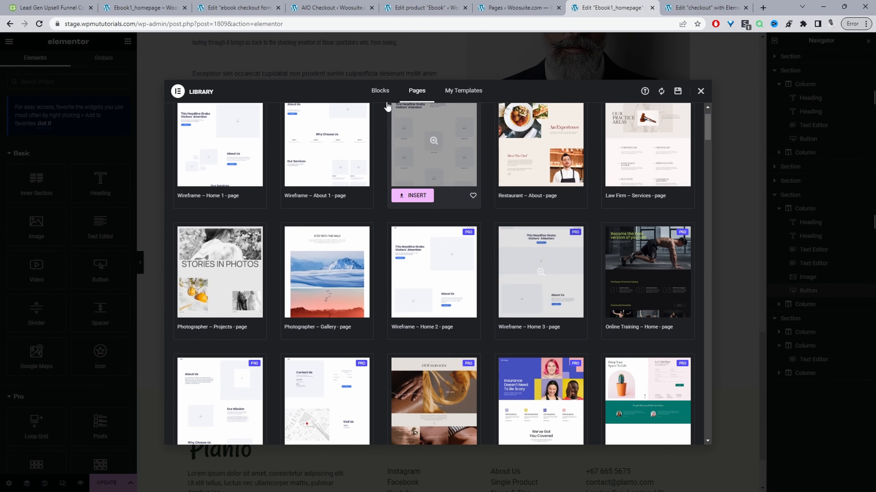
click(377, 98)
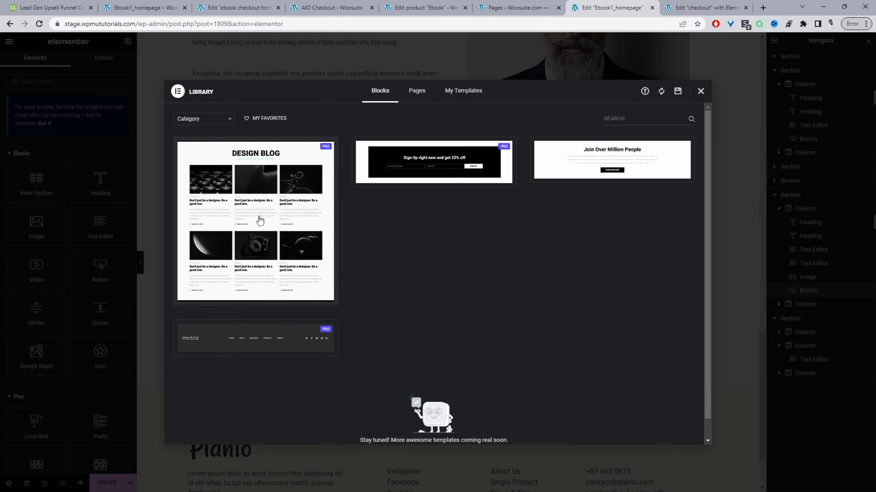
click(202, 119)
click(200, 144)
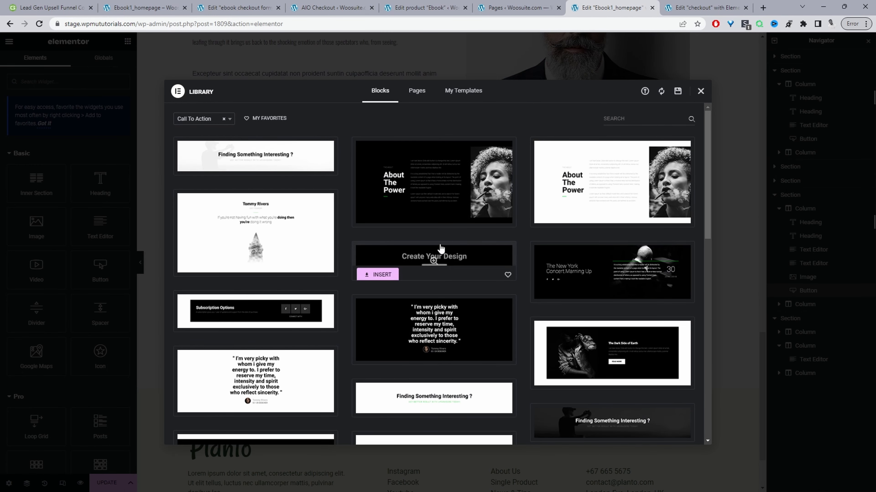
scroll(492, 322, down, 5)
scroll(491, 322, down, 5)
scroll(340, 222, up, 10)
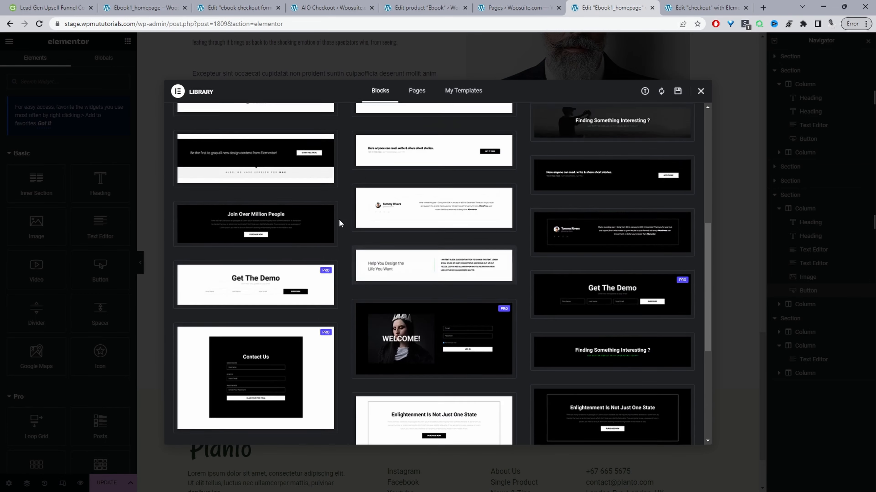
scroll(186, 131, up, 2)
Step: Filter the library blocks by Contact and by Clients, and look through the client block designs
click(203, 119)
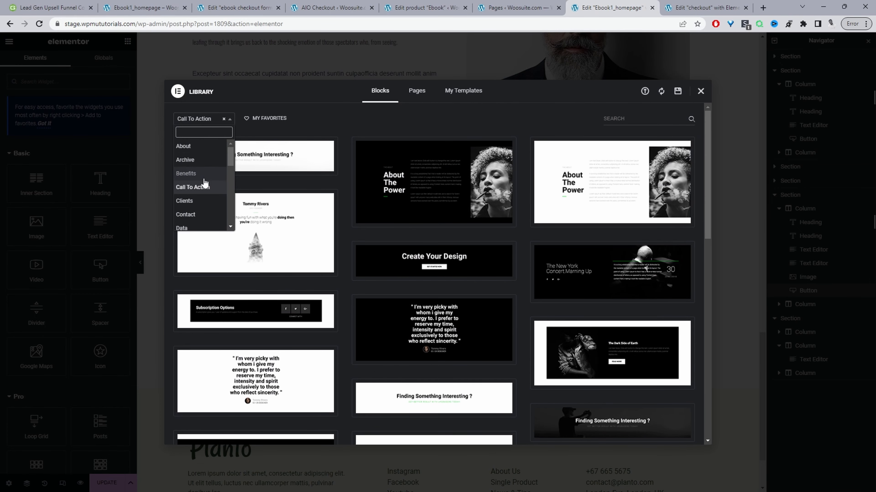
click(202, 214)
click(202, 120)
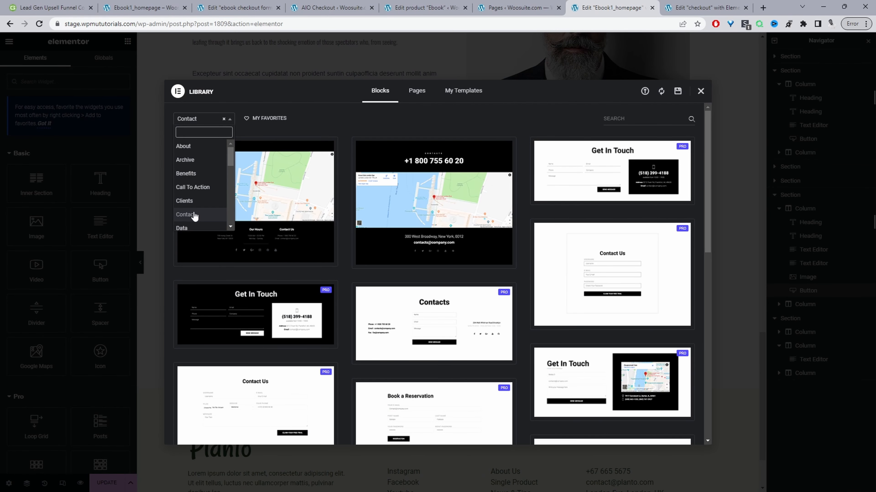
click(195, 207)
scroll(476, 264, down, 4)
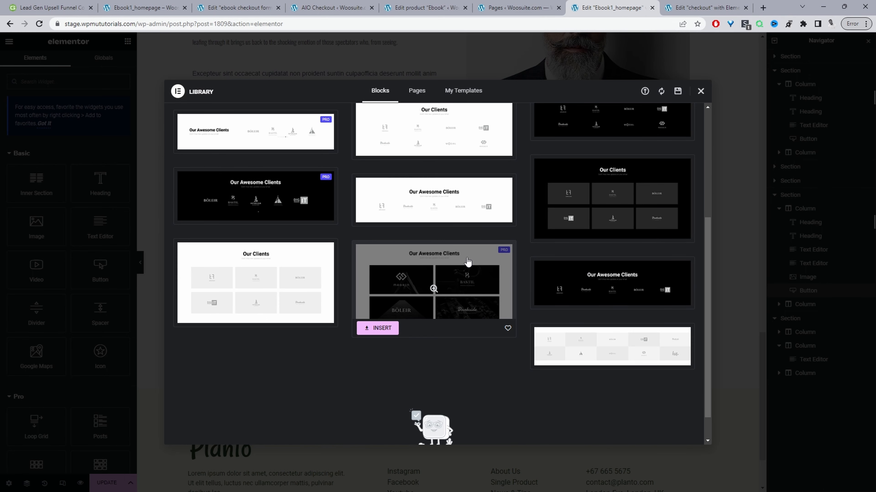
scroll(203, 204, up, 5)
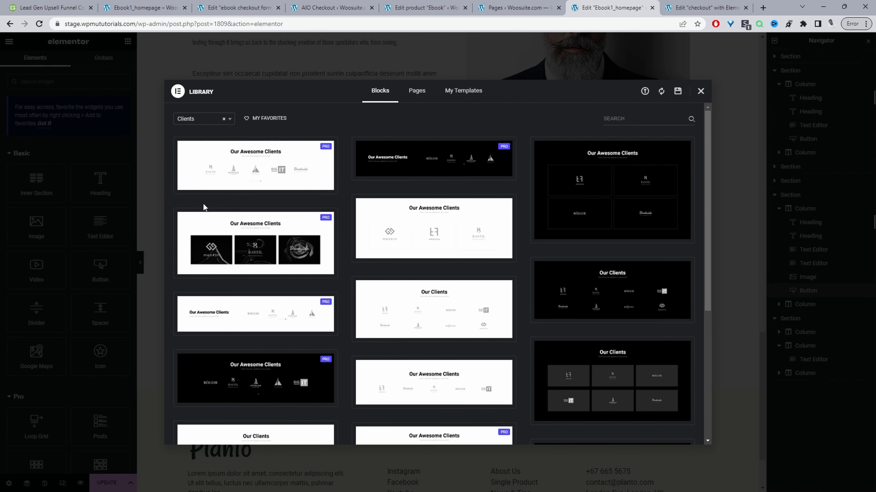